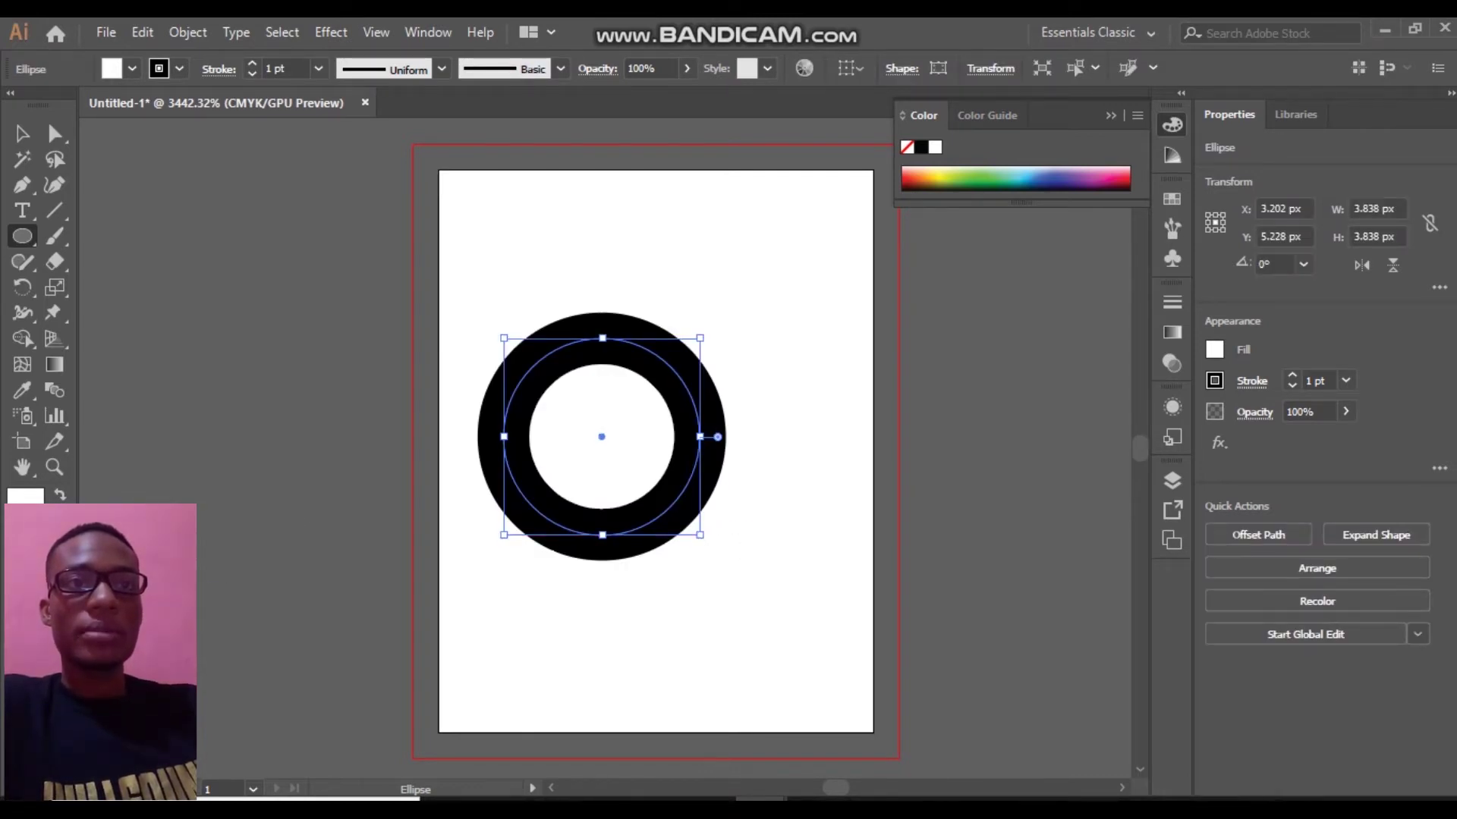
# Remove the circle's stroke, fill it with bright red, and move it slightly up and to the right on the artboard
pyautogui.press('/')
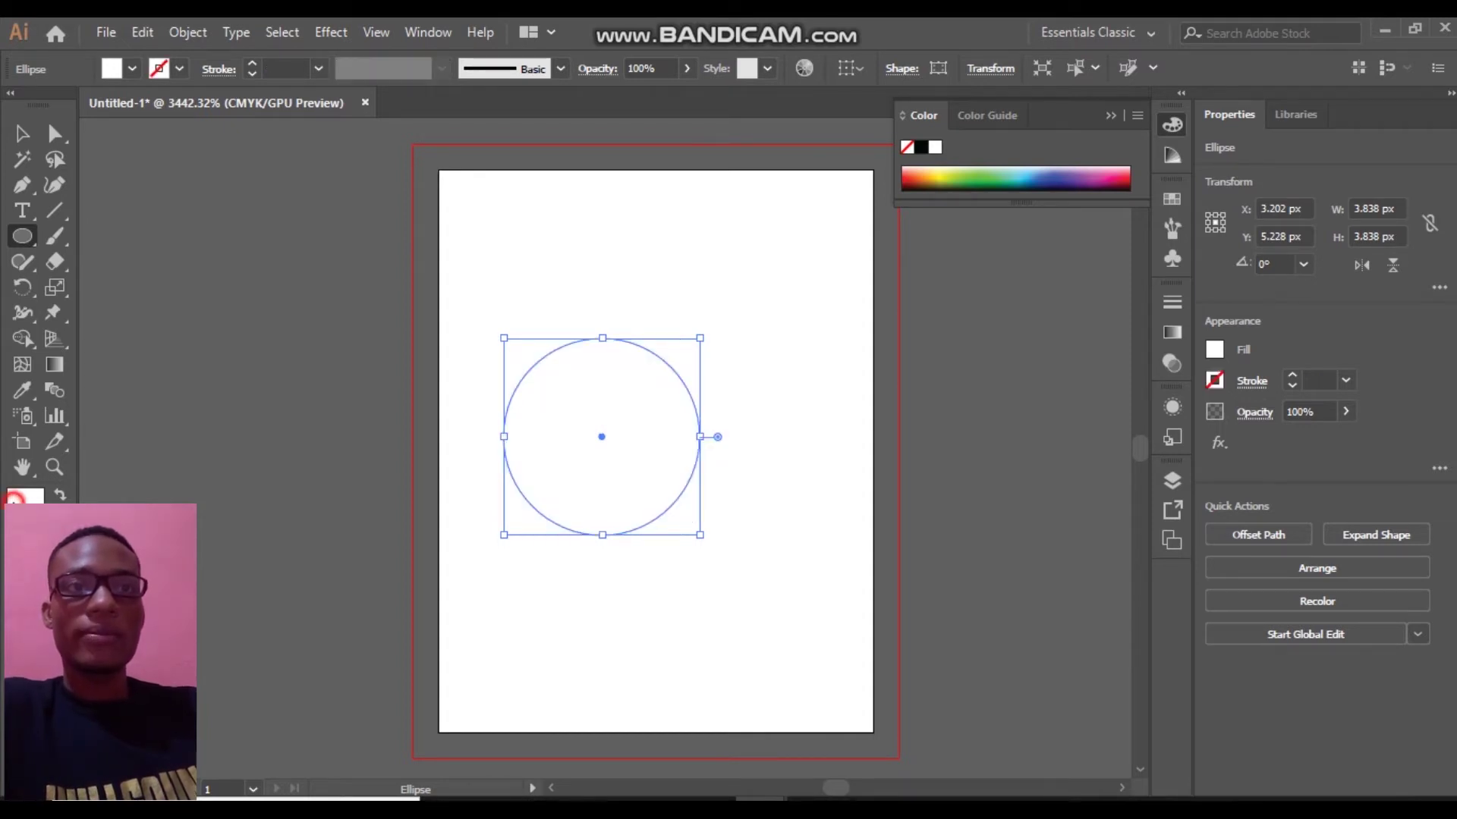
pyautogui.click(132, 68)
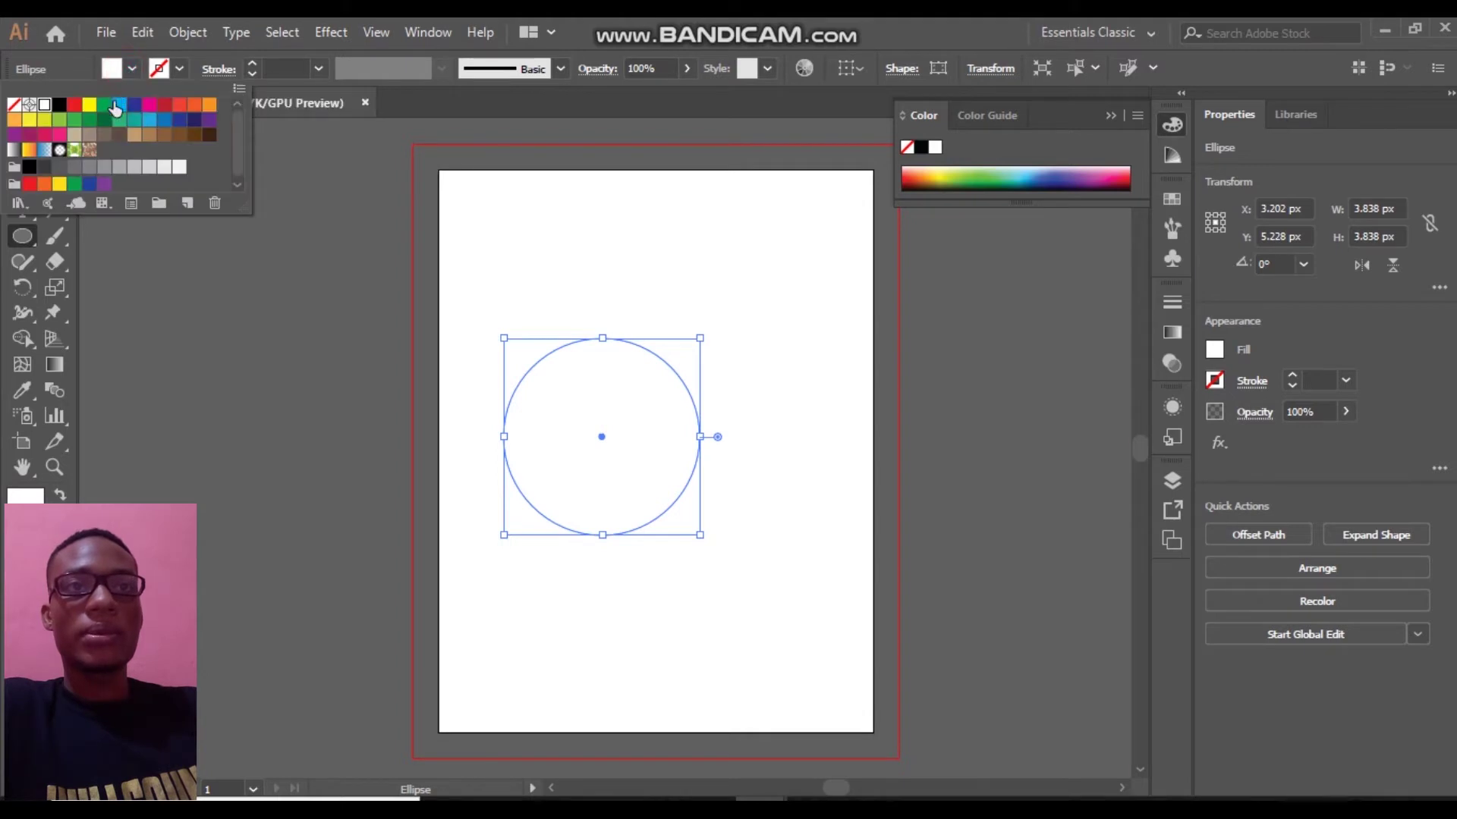
pyautogui.click(30, 185)
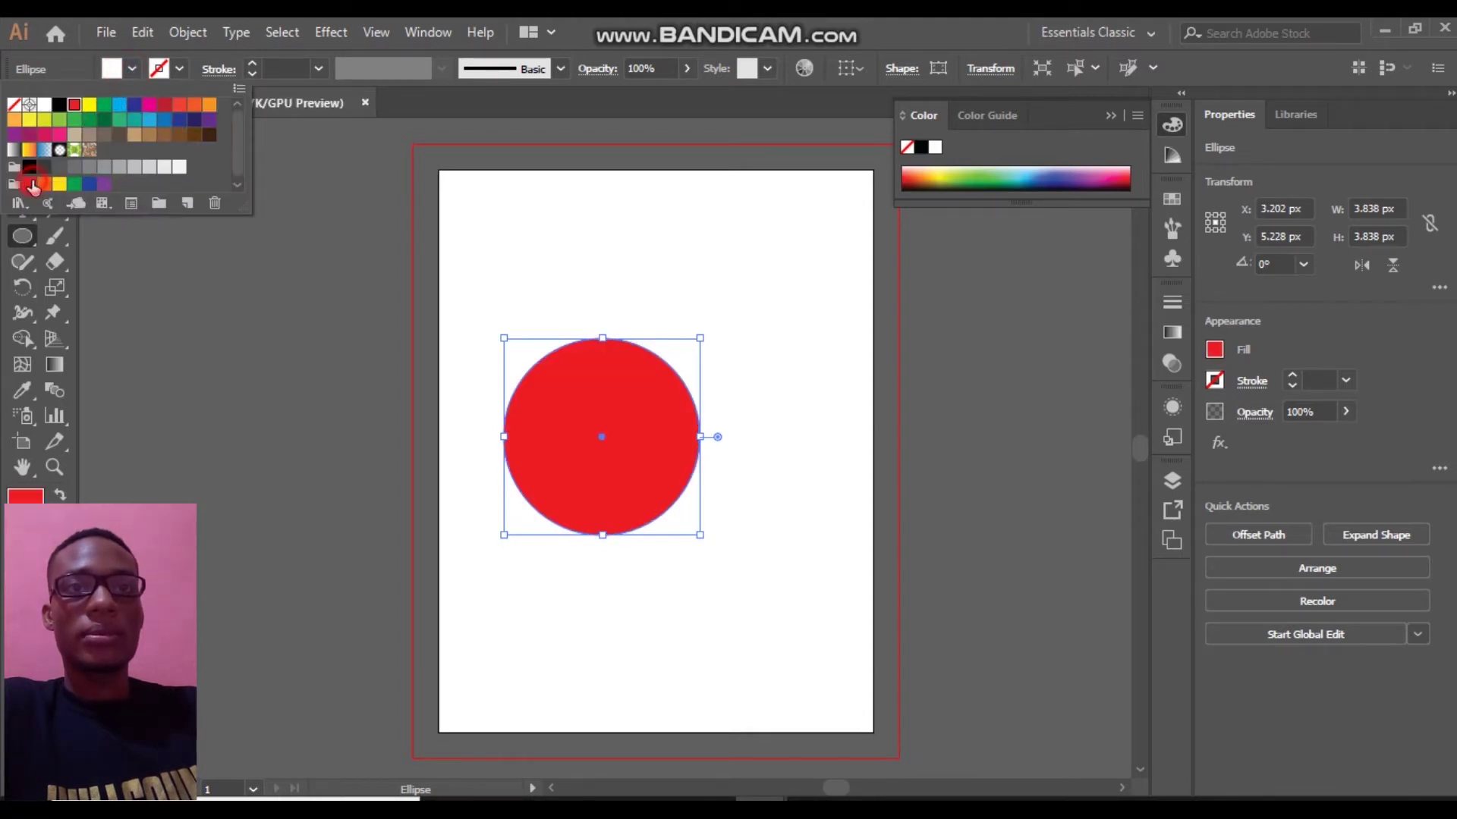
pyautogui.click(156, 228)
pyautogui.click(21, 134)
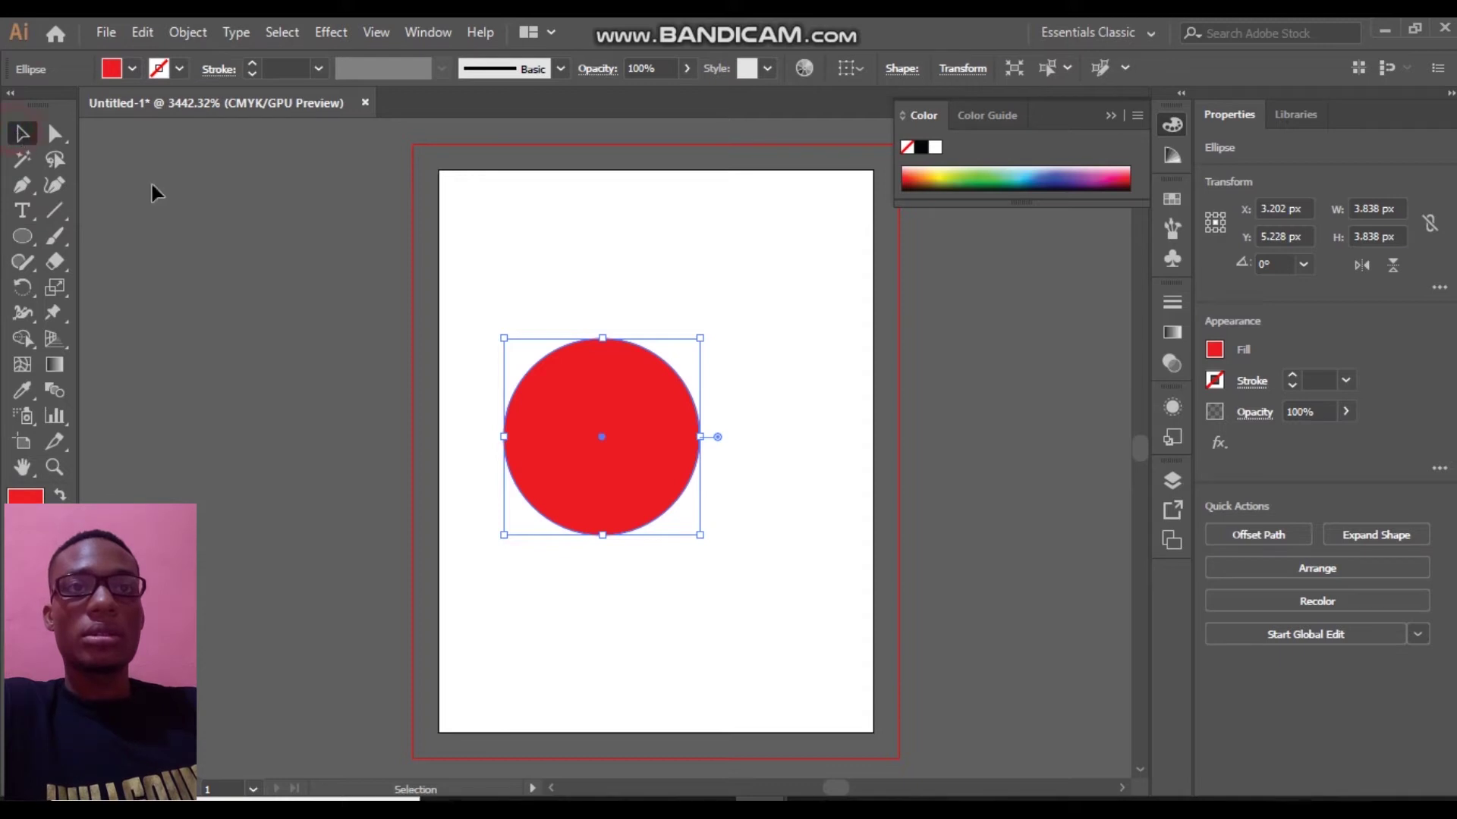
pyautogui.moveTo(588, 419); pyautogui.dragTo(619, 353)
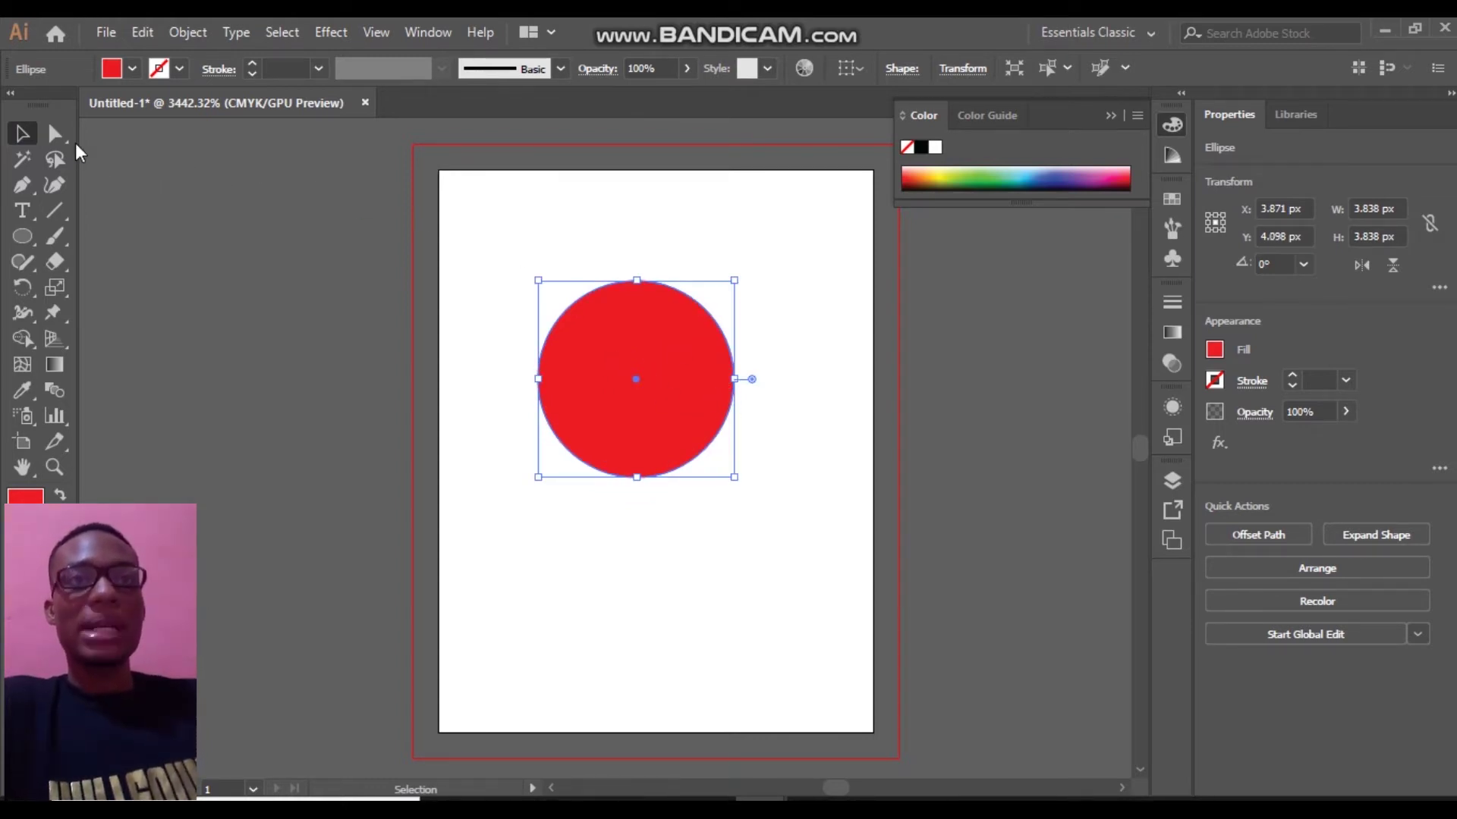
# Copy the red circle and paste the duplicate in place directly over it
pyautogui.click(140, 30)
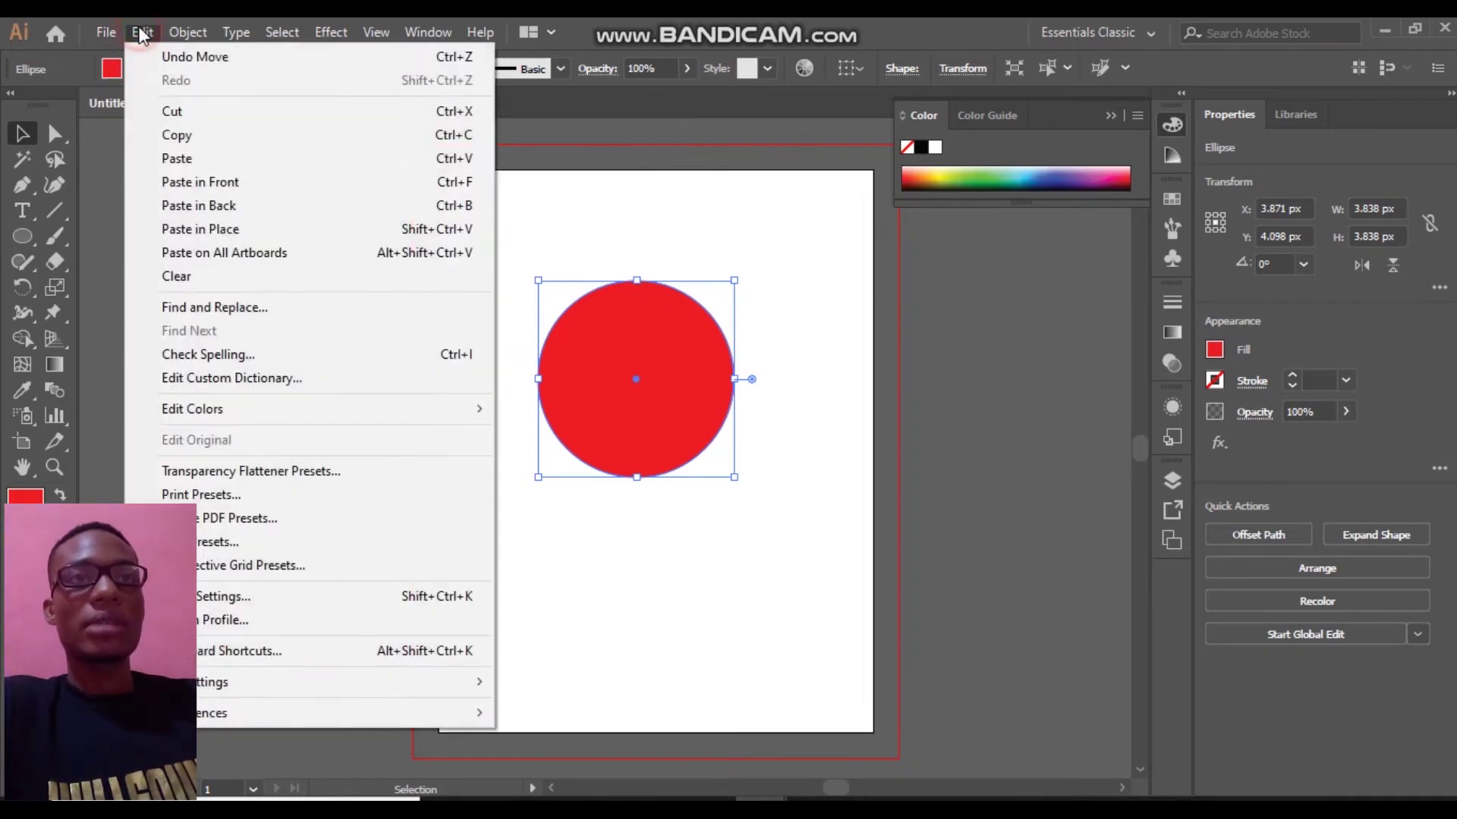
pyautogui.click(181, 134)
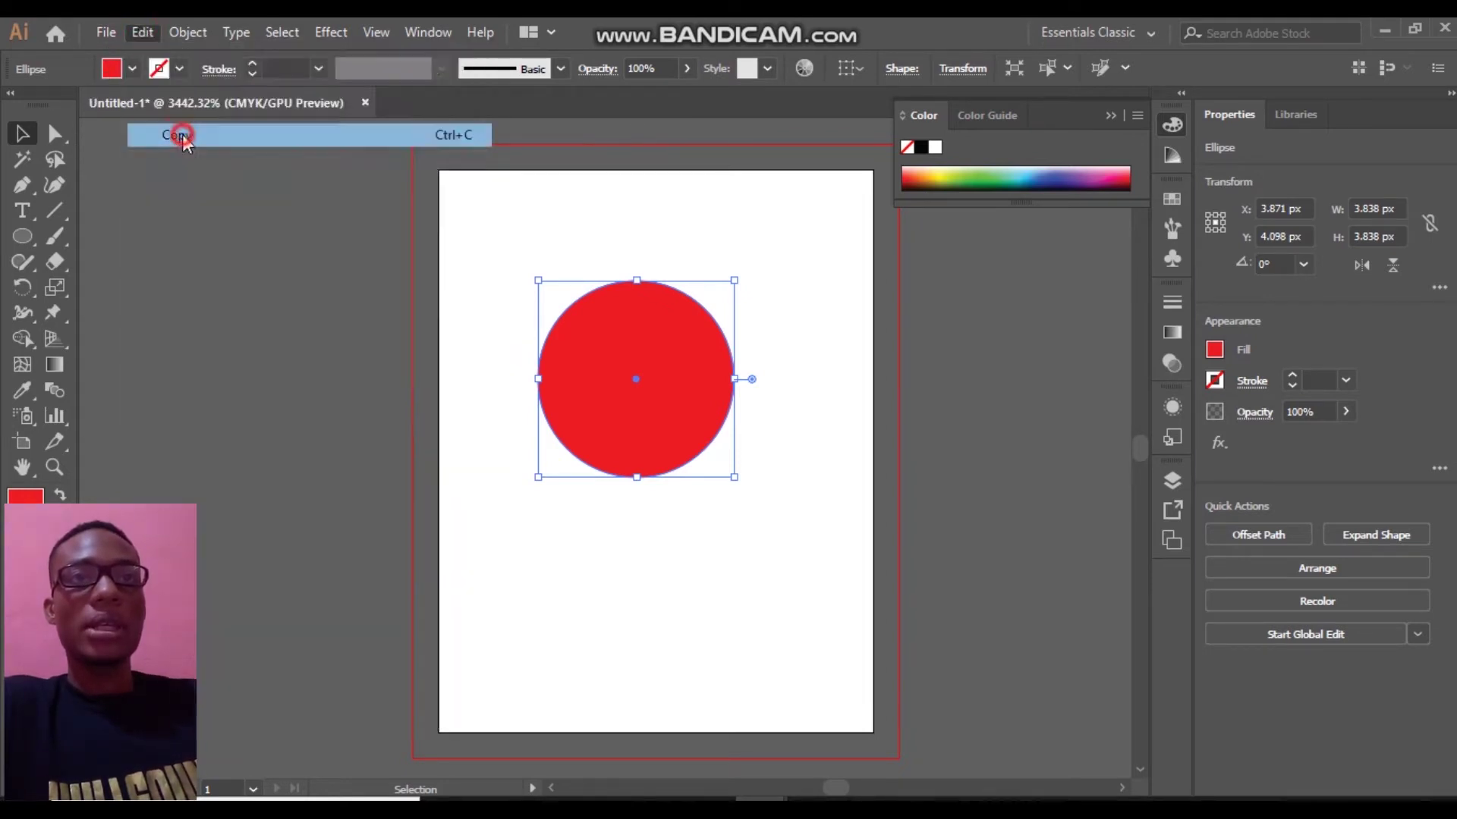
pyautogui.click(144, 32)
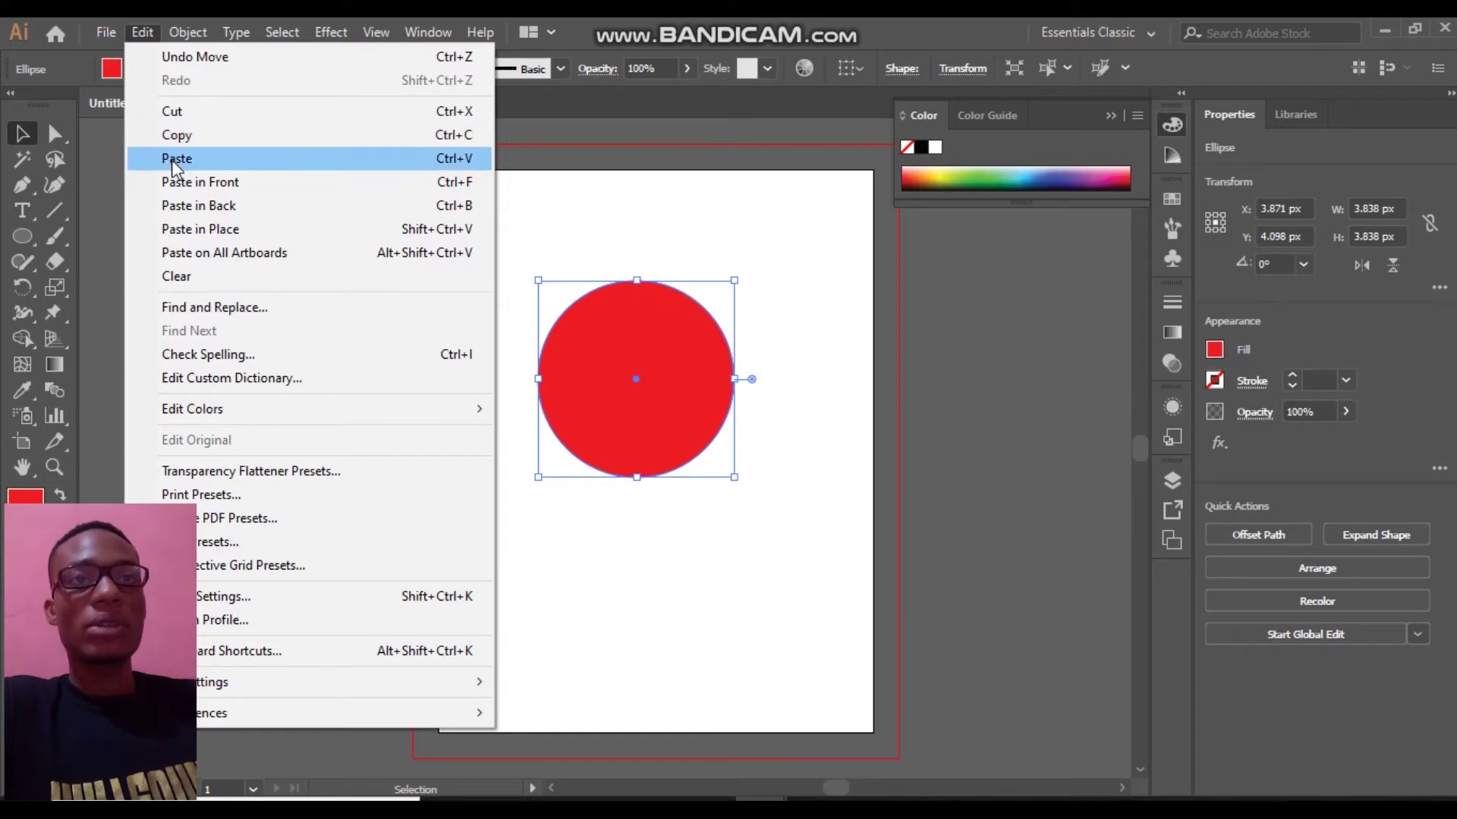
pyautogui.click(197, 228)
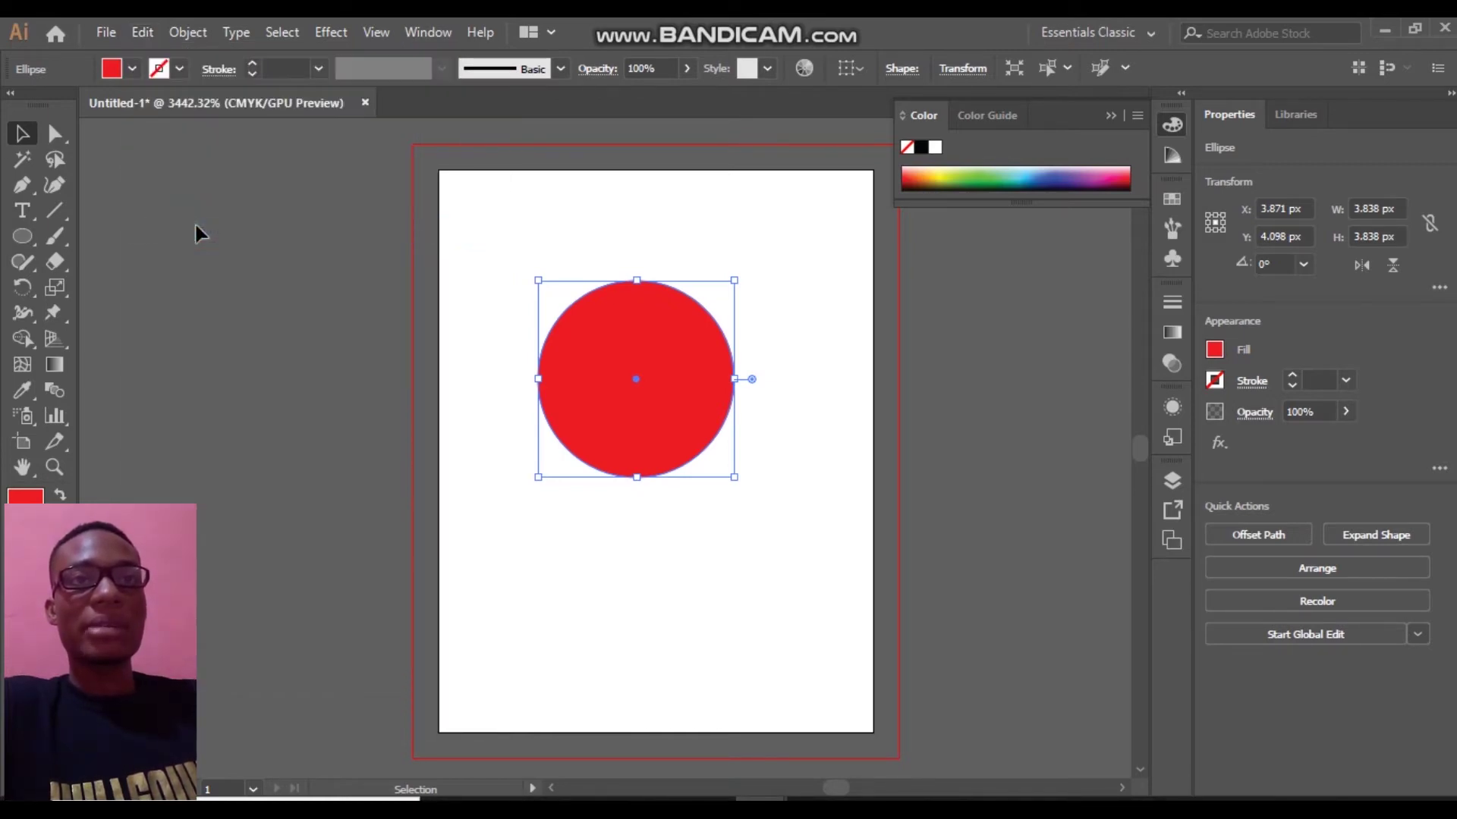
# Shrink the pasted circle proportionally about its centre to about 2.43 px wide and fill it with dark blue
pyautogui.press('shift')
pyautogui.press('alt')
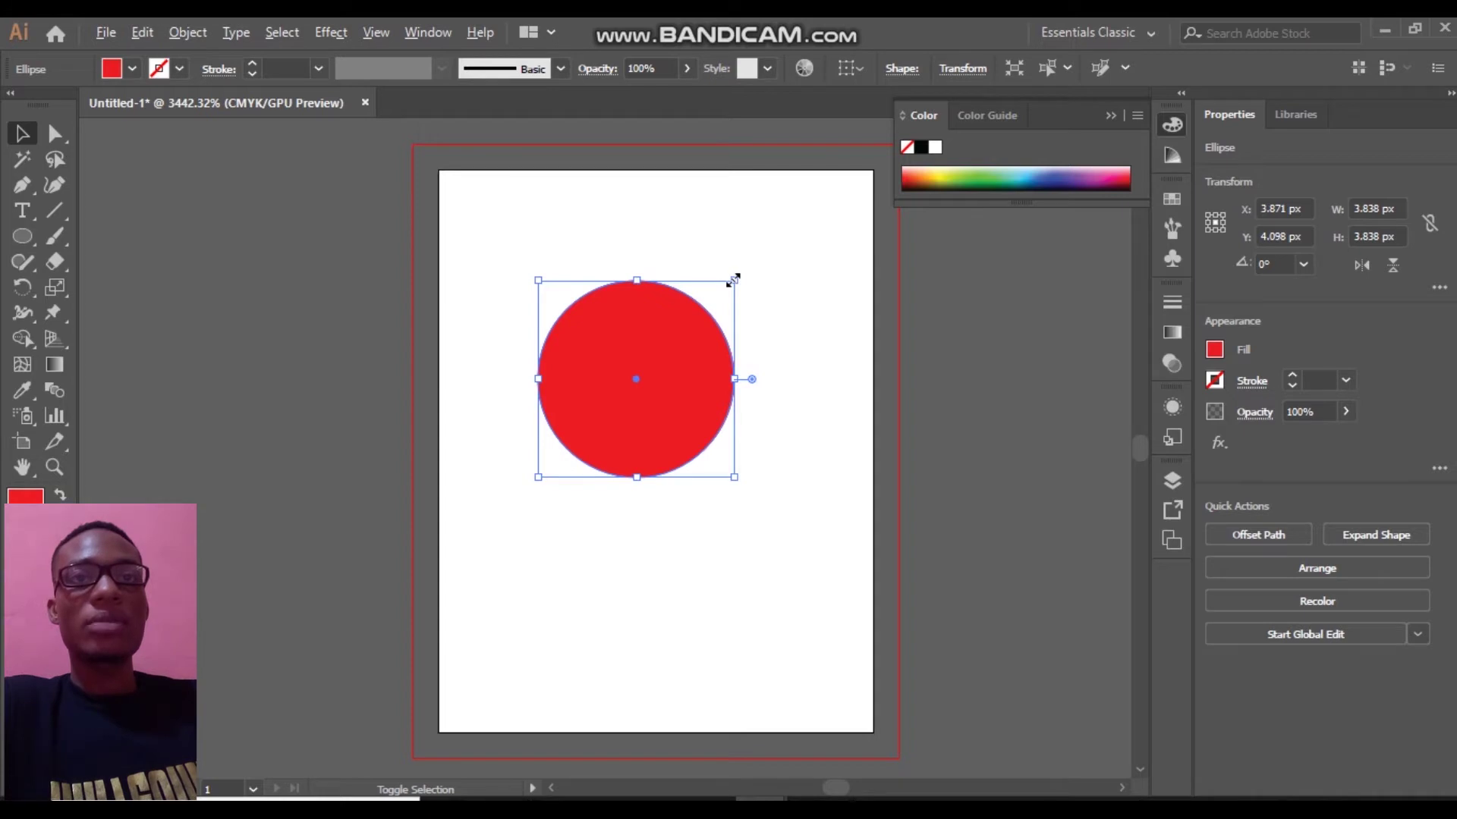
pyautogui.moveTo(732, 278); pyautogui.dragTo(715, 298)
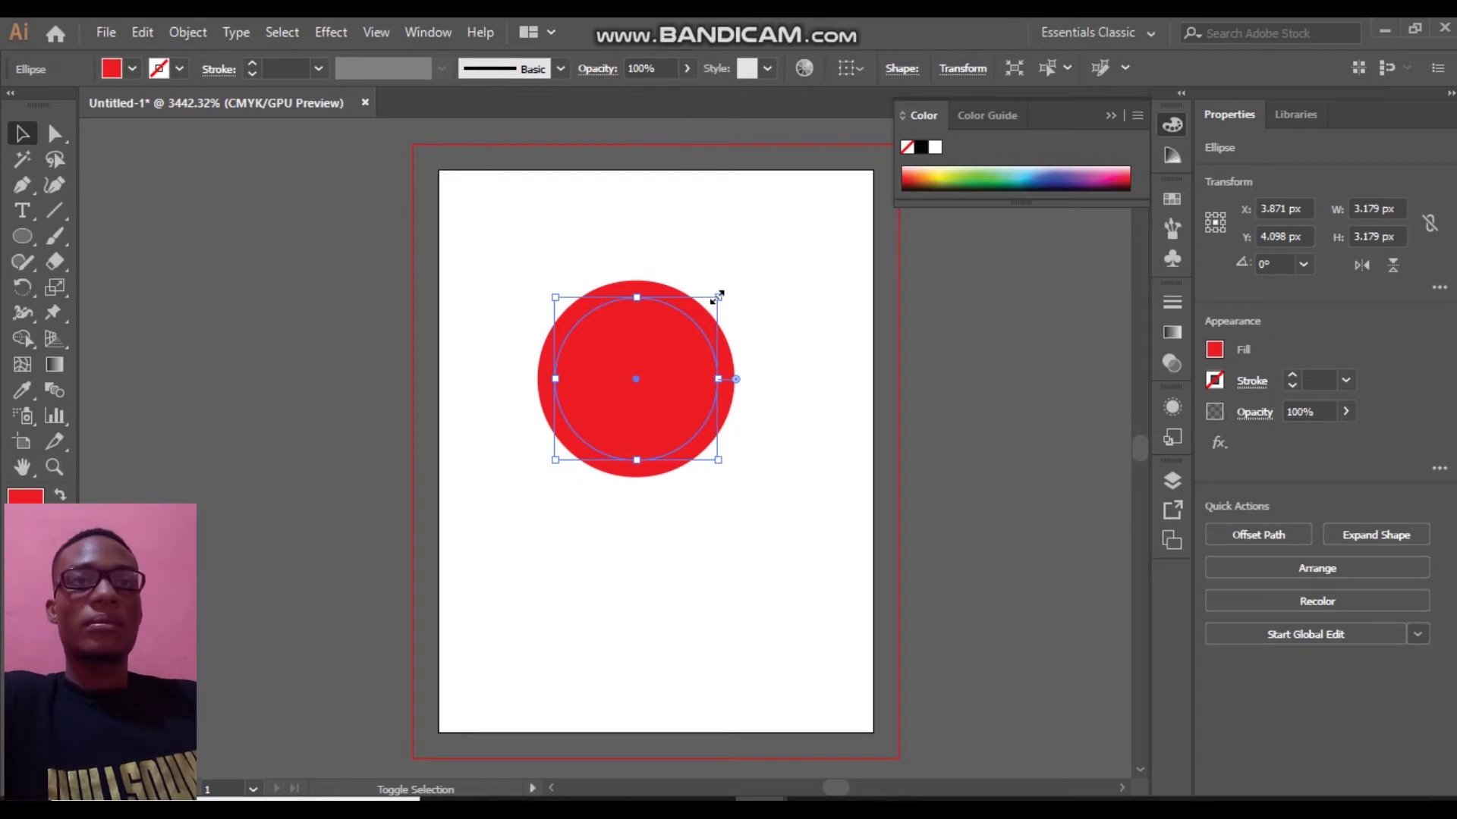
pyautogui.moveTo(717, 296); pyautogui.dragTo(697, 317)
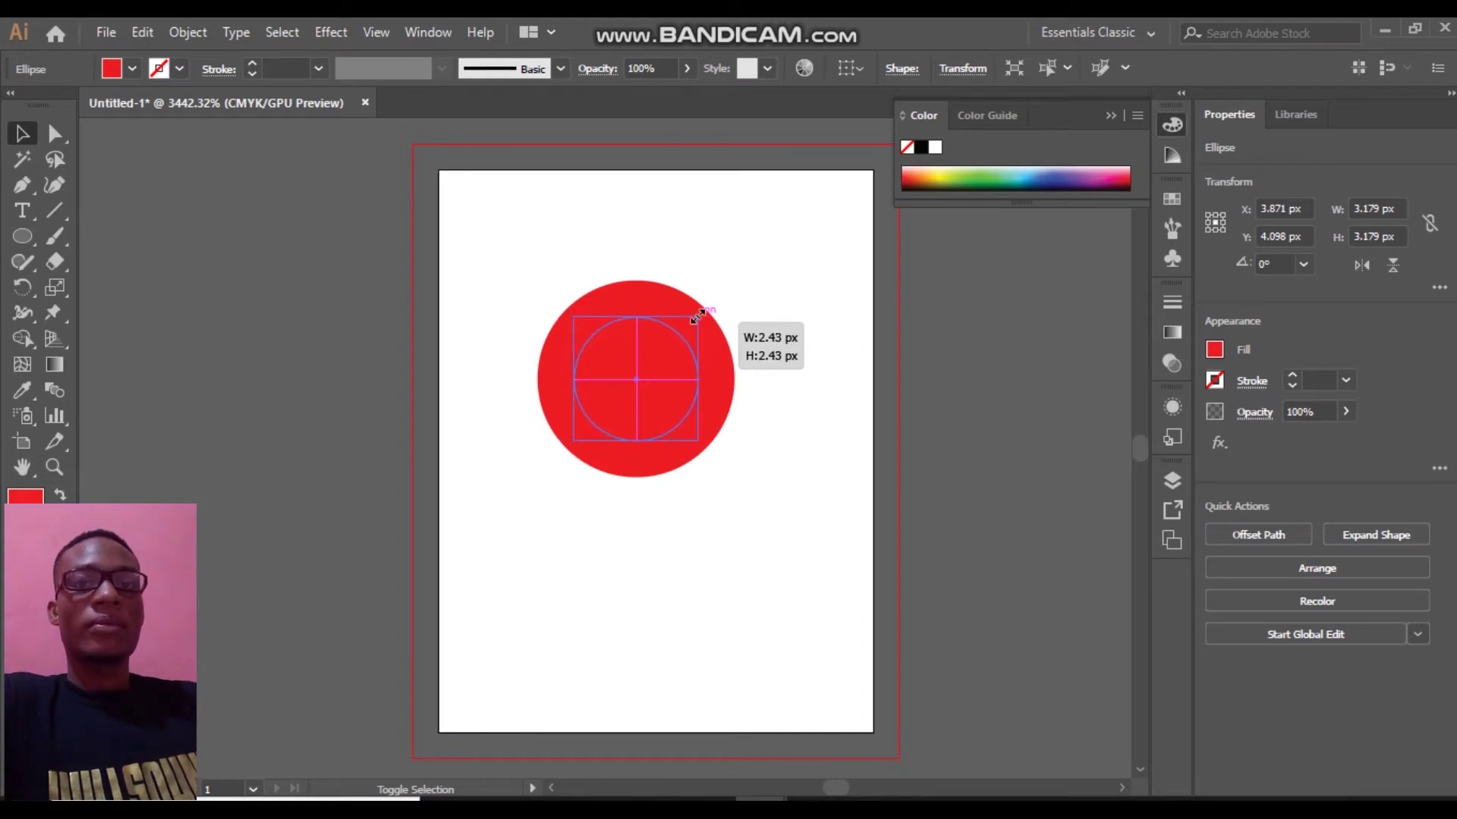
pyautogui.moveTo(697, 317); pyautogui.dragTo(697, 315)
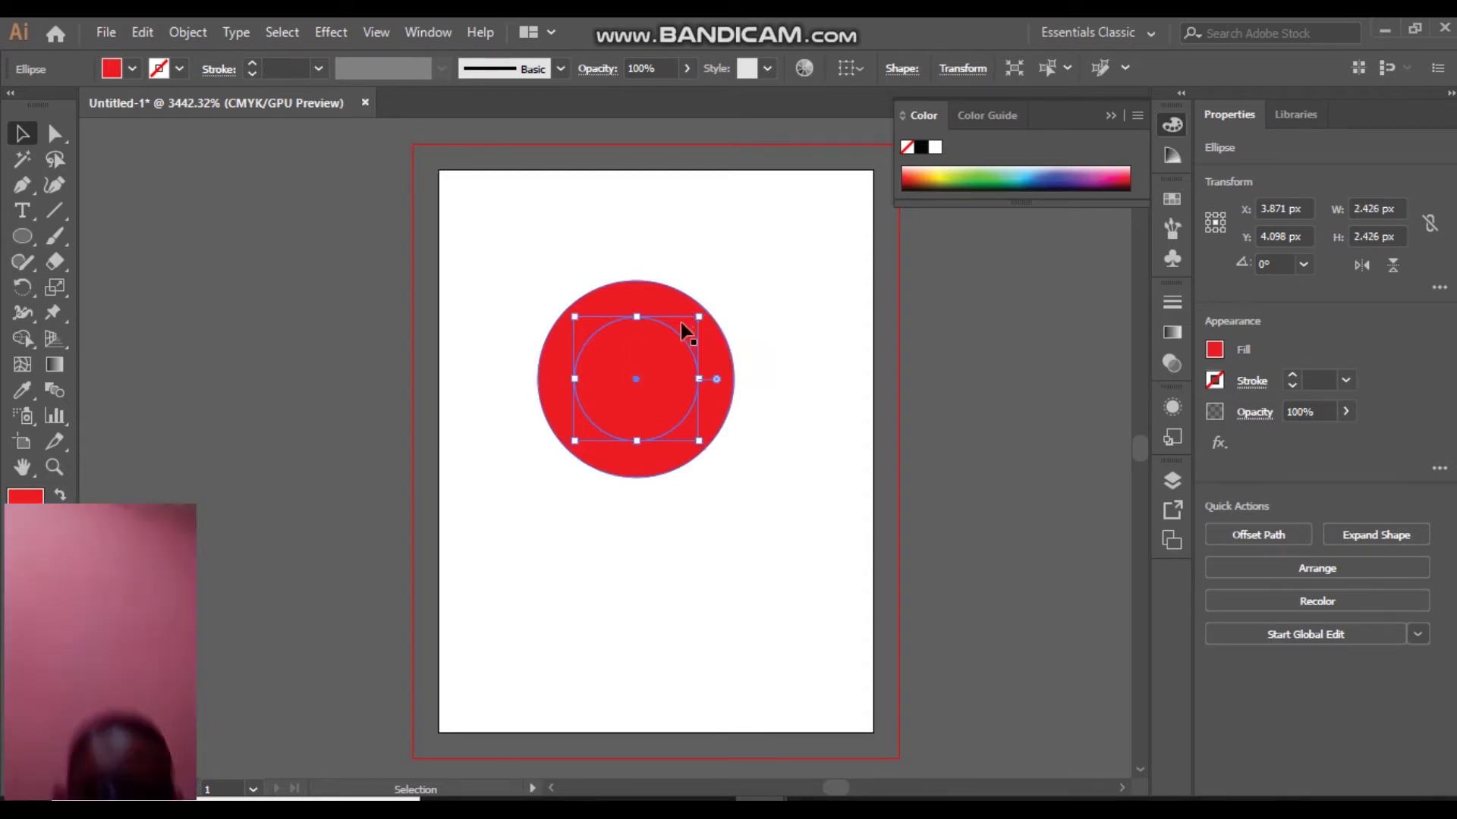
pyautogui.click(127, 68)
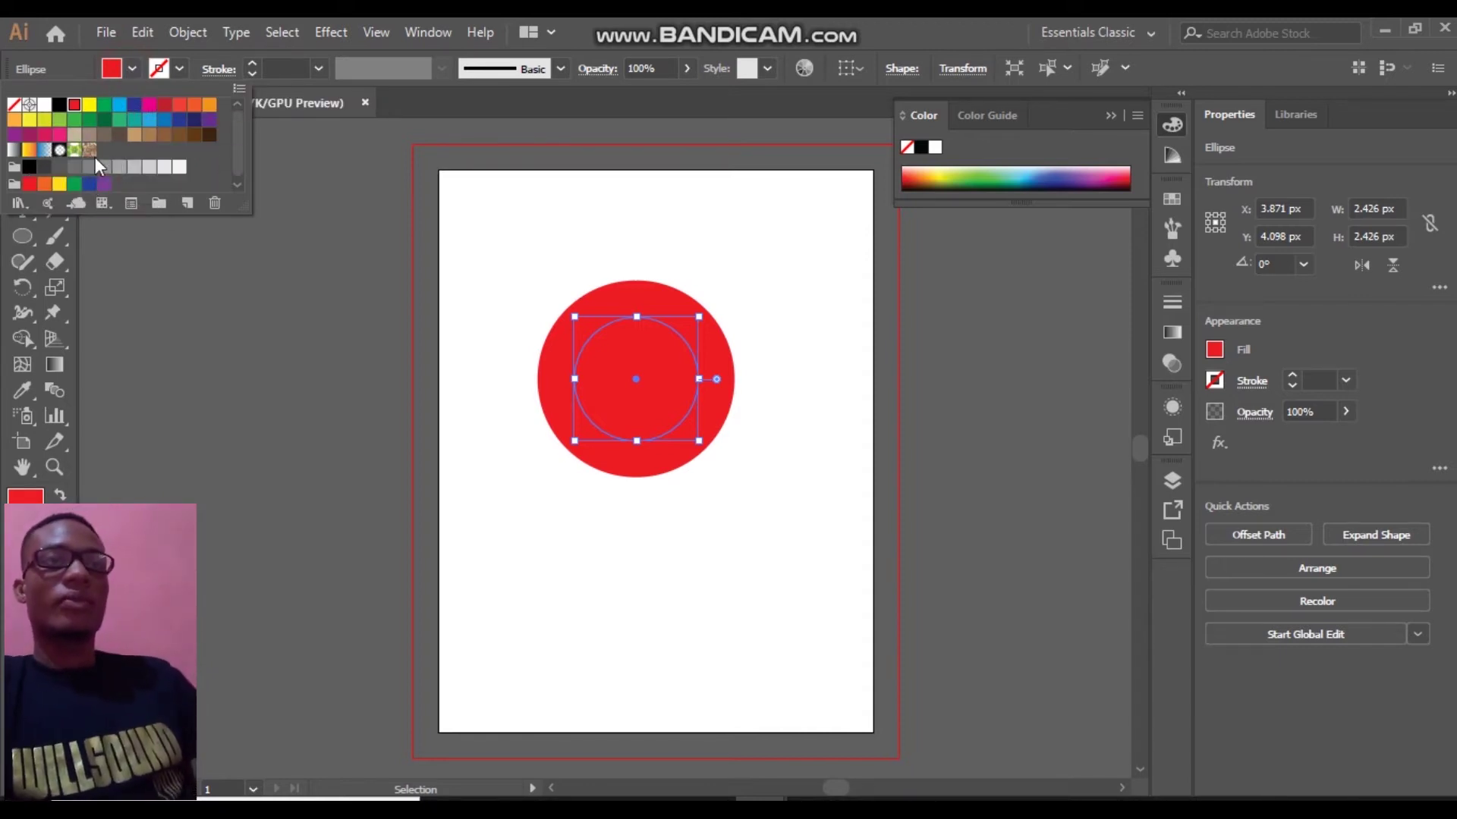
pyautogui.click(133, 107)
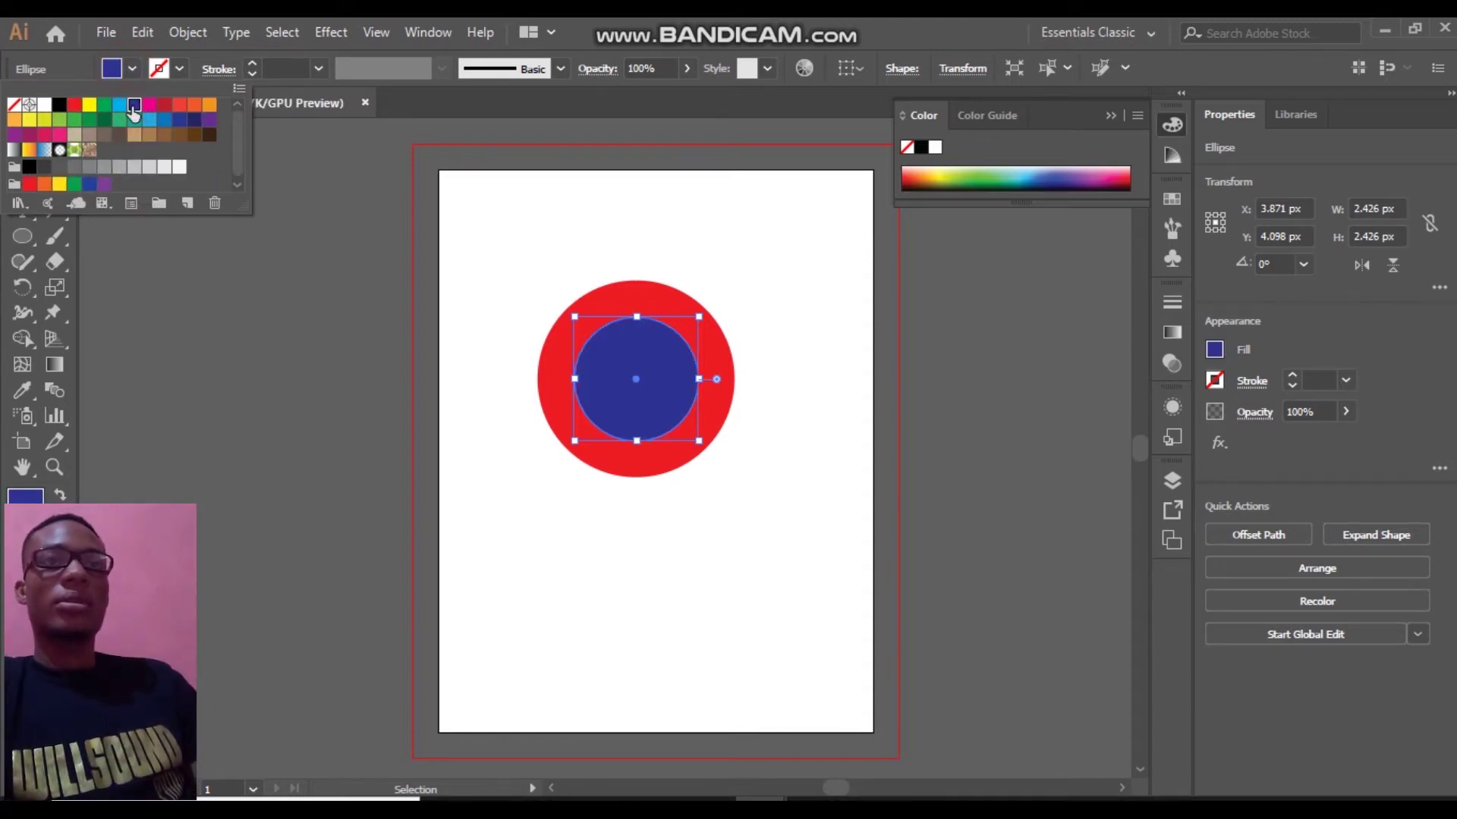
# Copy the dark blue circle and paste the duplicate in place on top of it
pyautogui.click(140, 30)
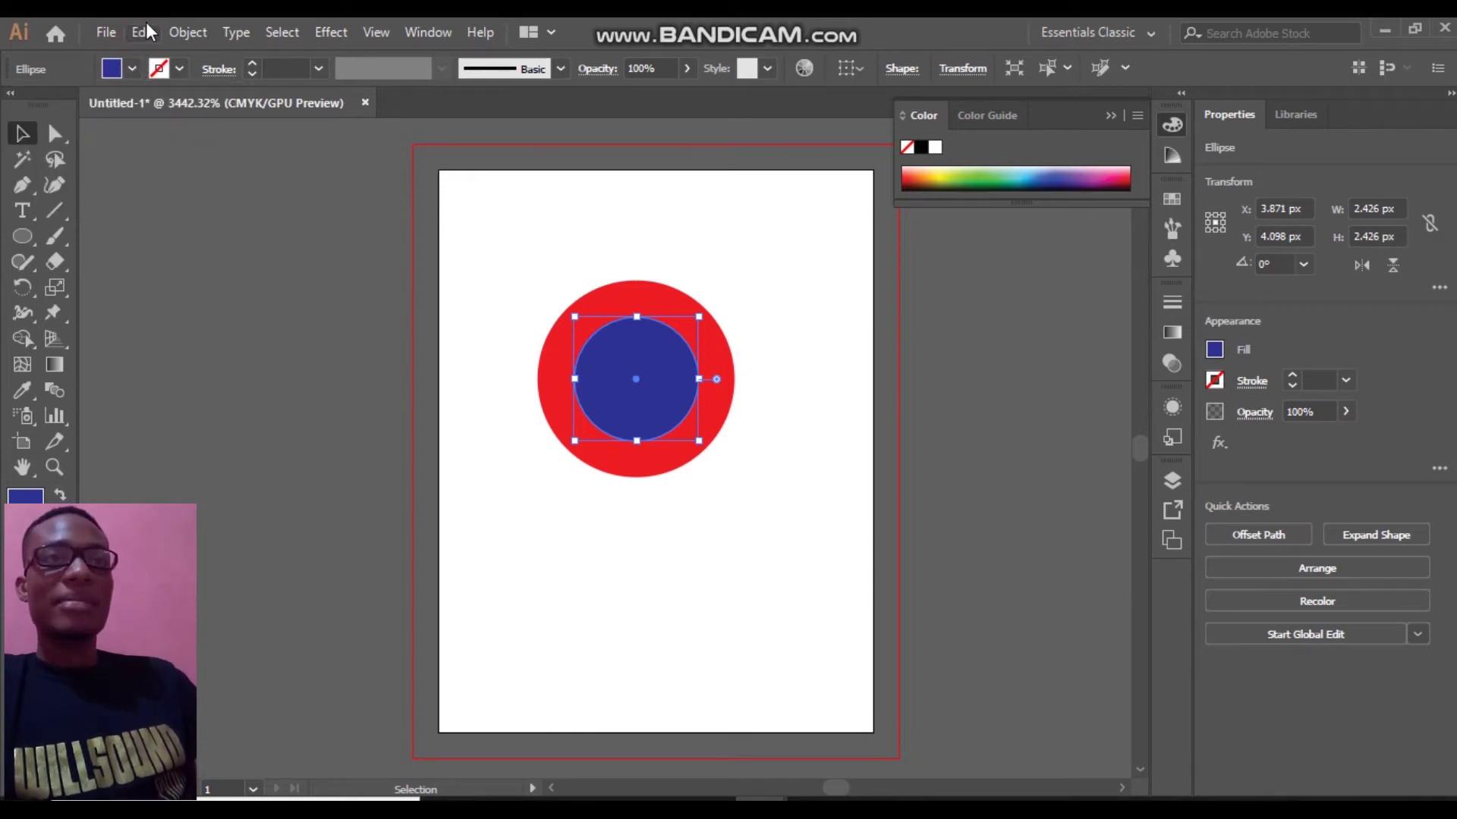
pyautogui.click(143, 30)
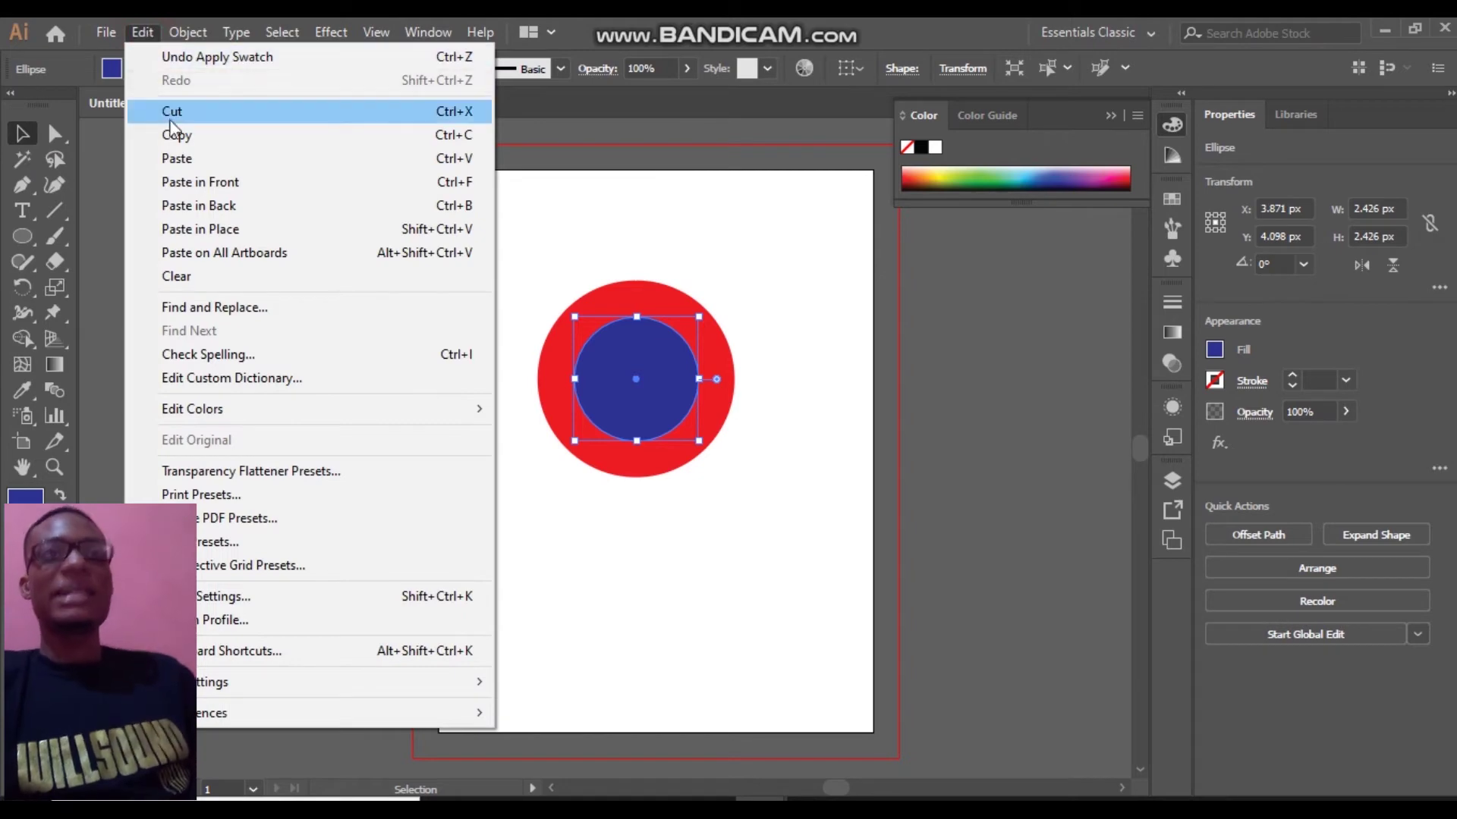
pyautogui.click(197, 136)
pyautogui.click(176, 137)
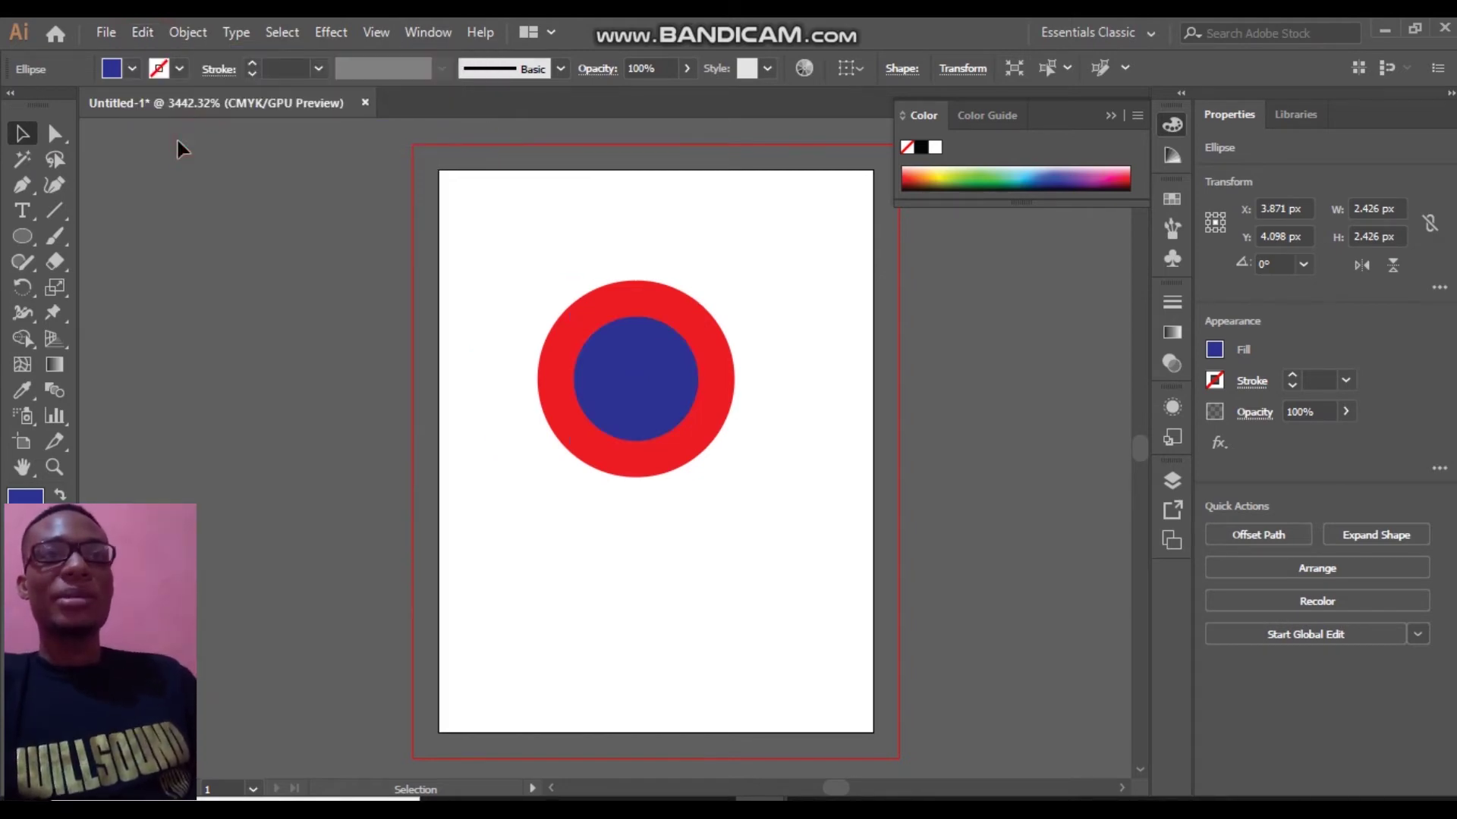
pyautogui.click(143, 32)
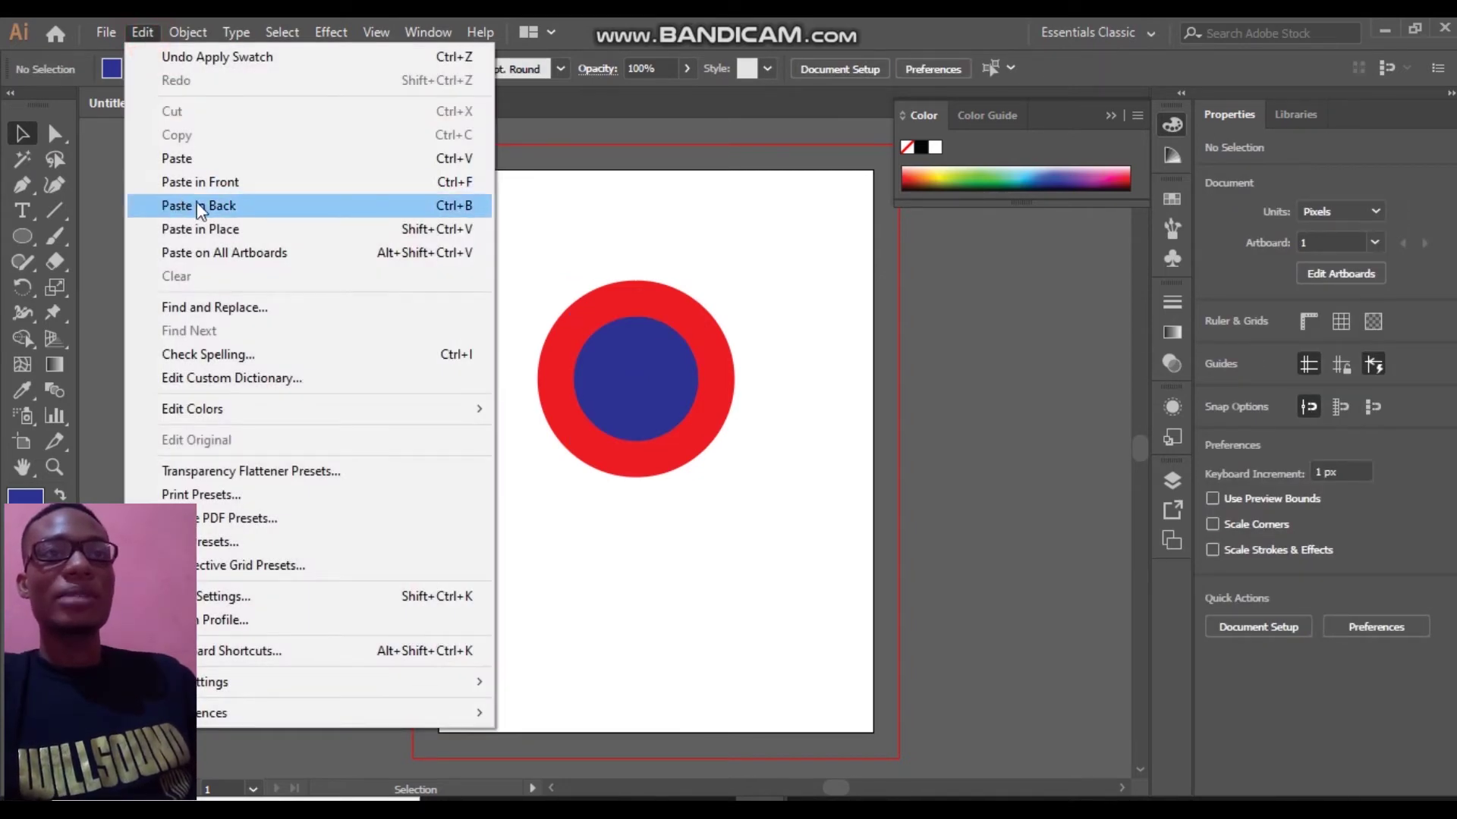
pyautogui.click(208, 231)
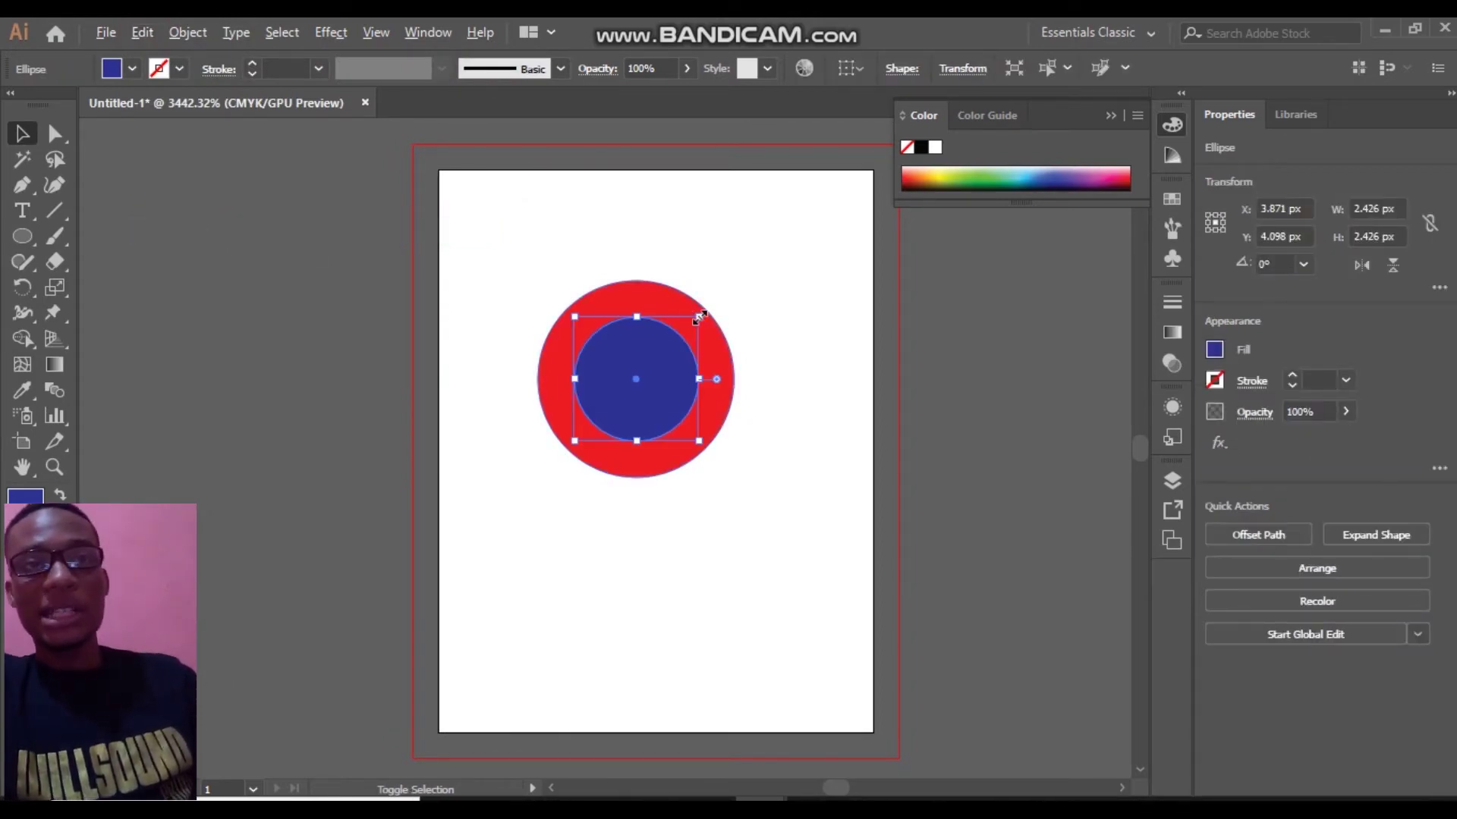
pyautogui.moveTo(696, 315); pyautogui.dragTo(672, 337)
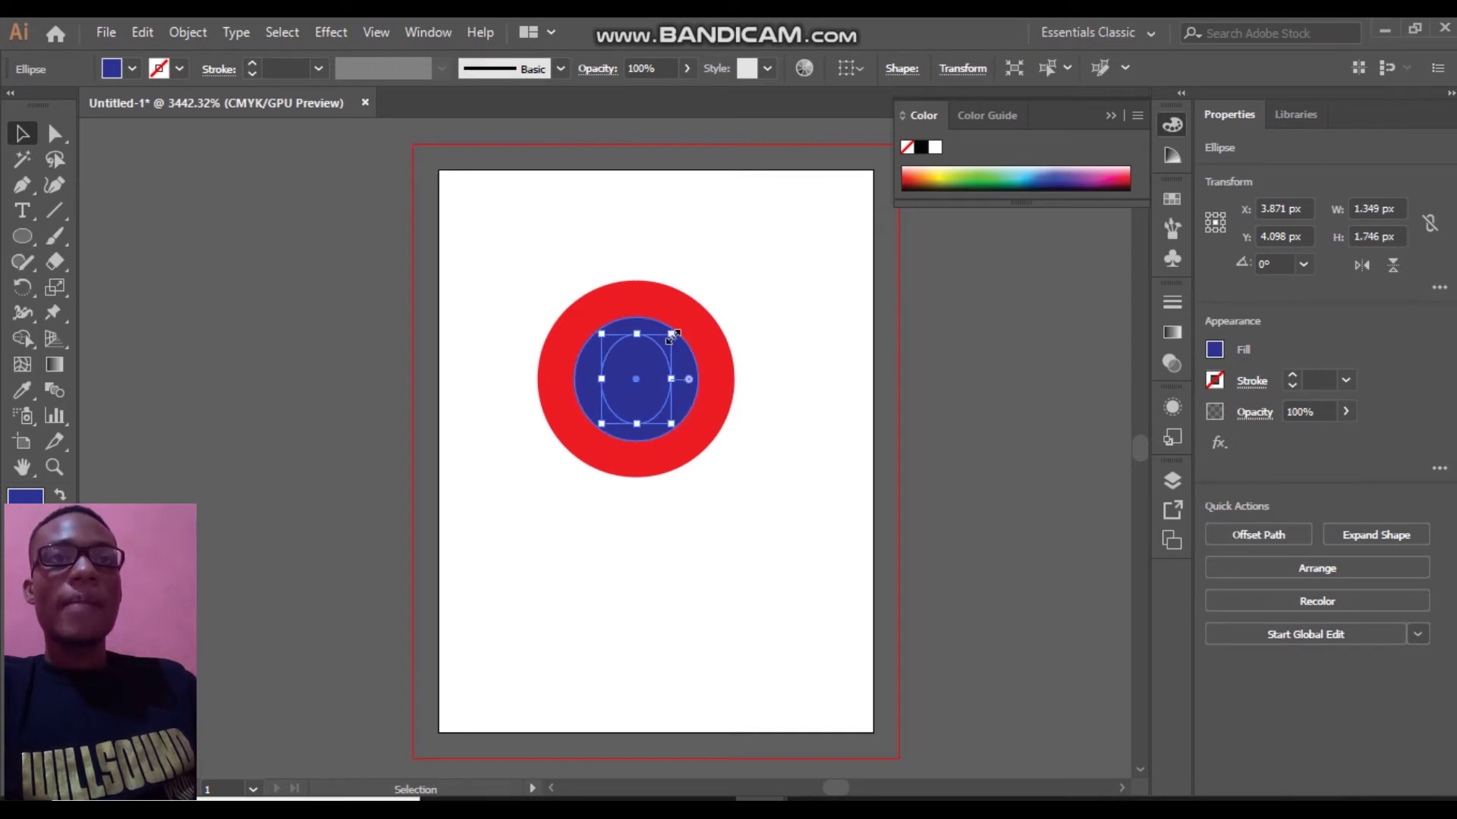
pyautogui.press('a')
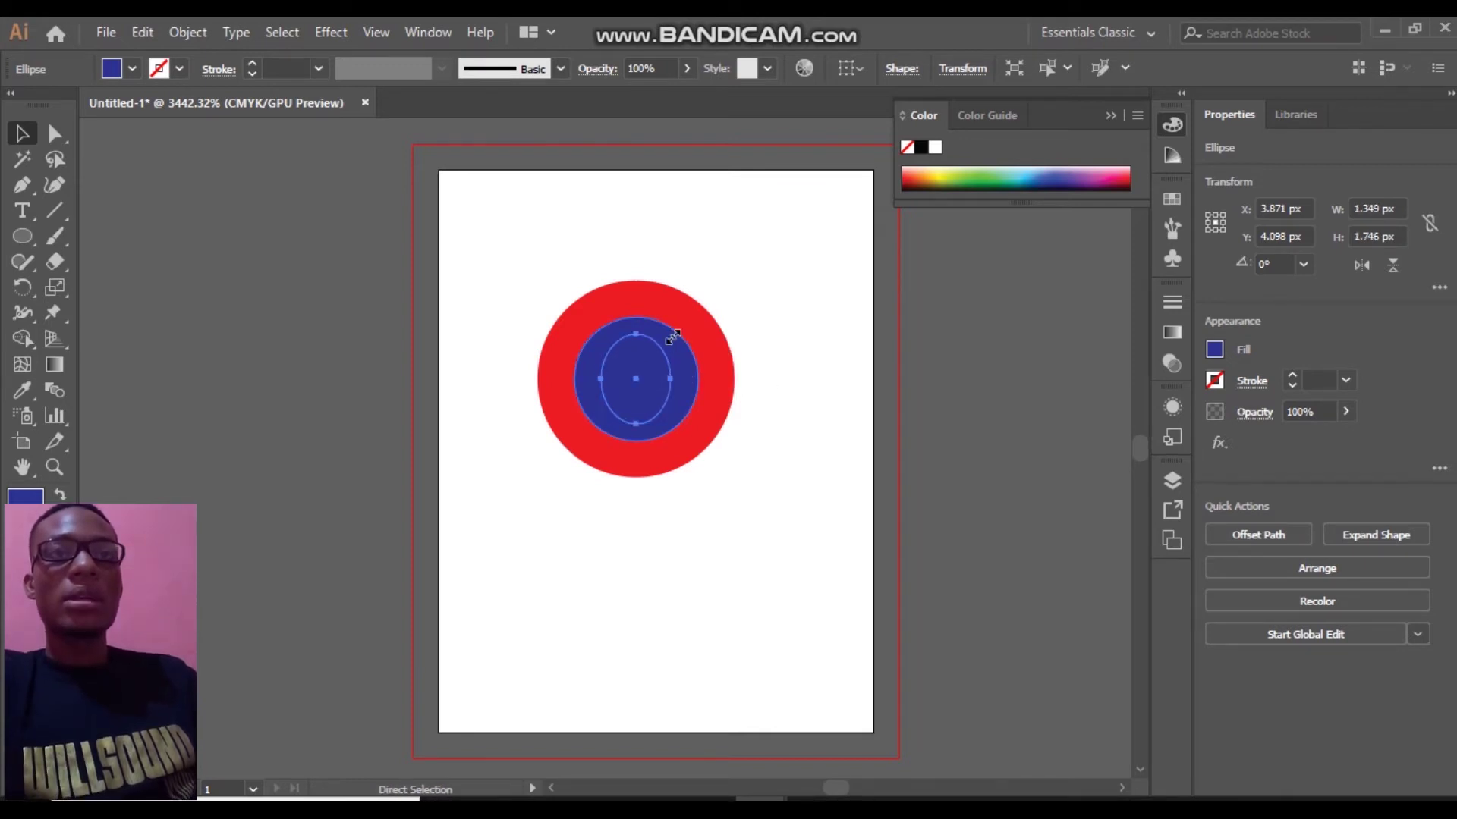
pyautogui.press('v')
pyautogui.click(672, 340)
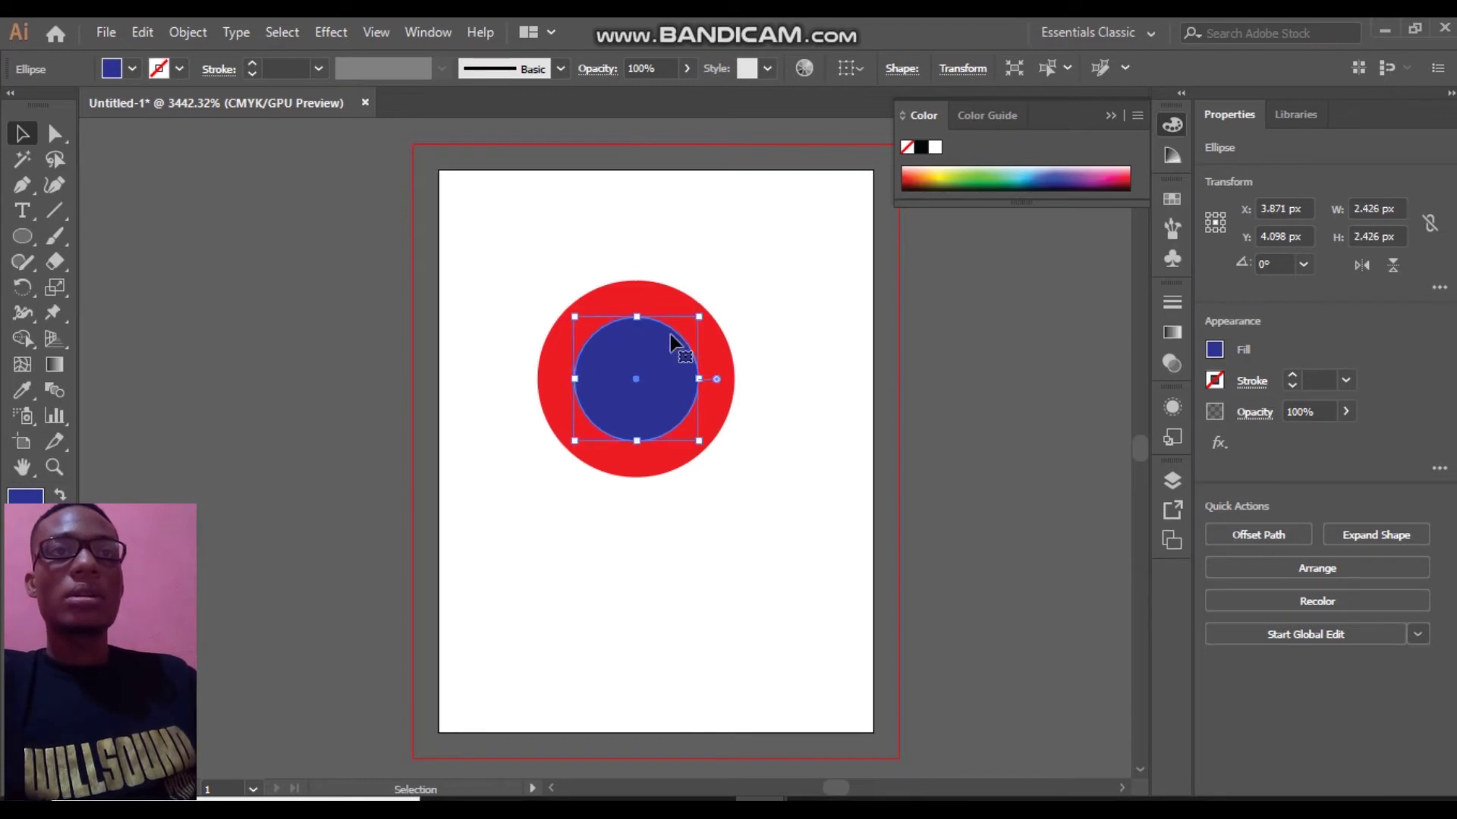
# Shrink the pasted blue circle proportionally about its centre to about 1.43 px wide
pyautogui.press('shift')
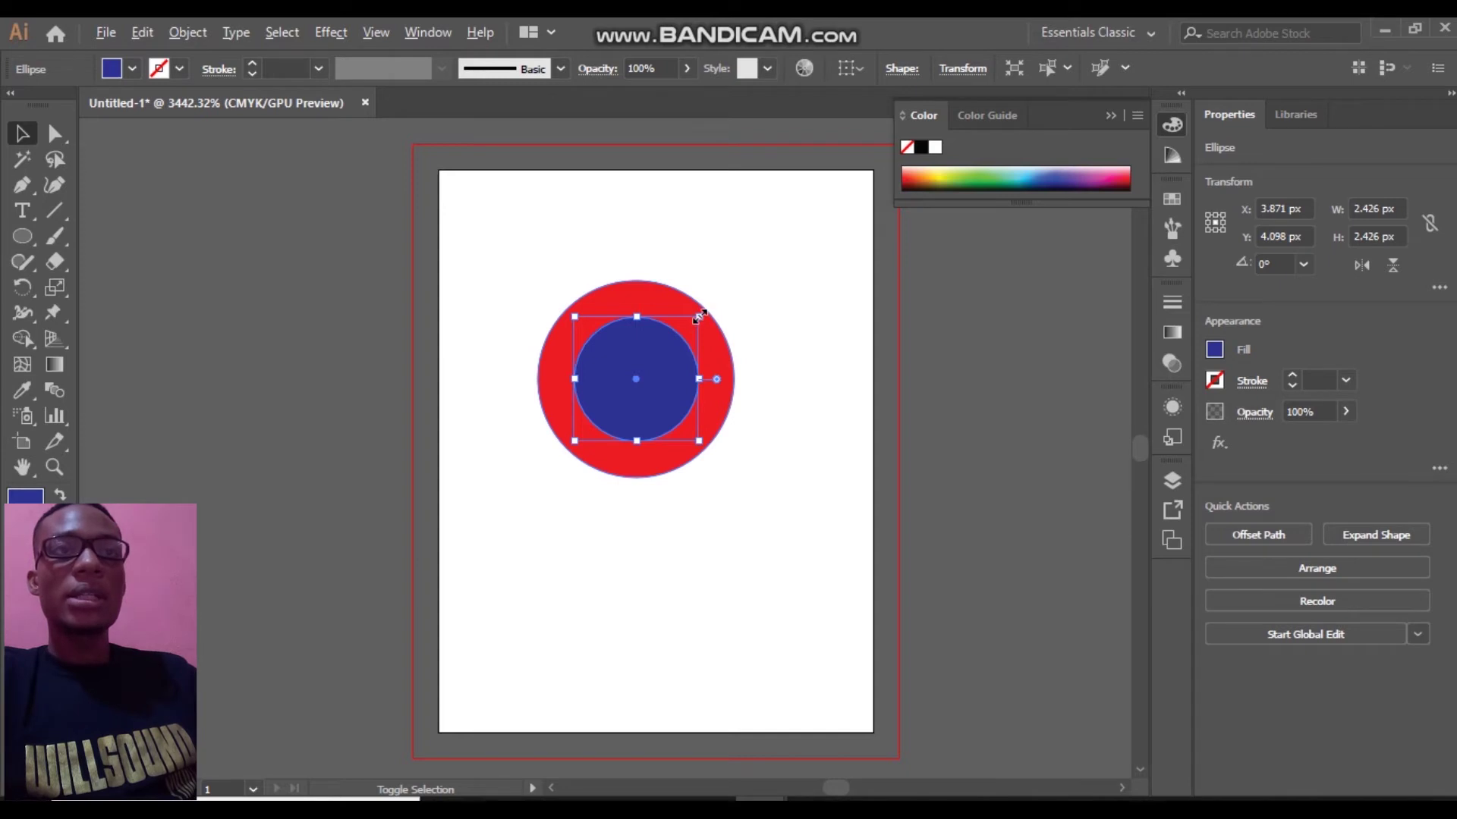
pyautogui.moveTo(699, 317); pyautogui.dragTo(675, 337)
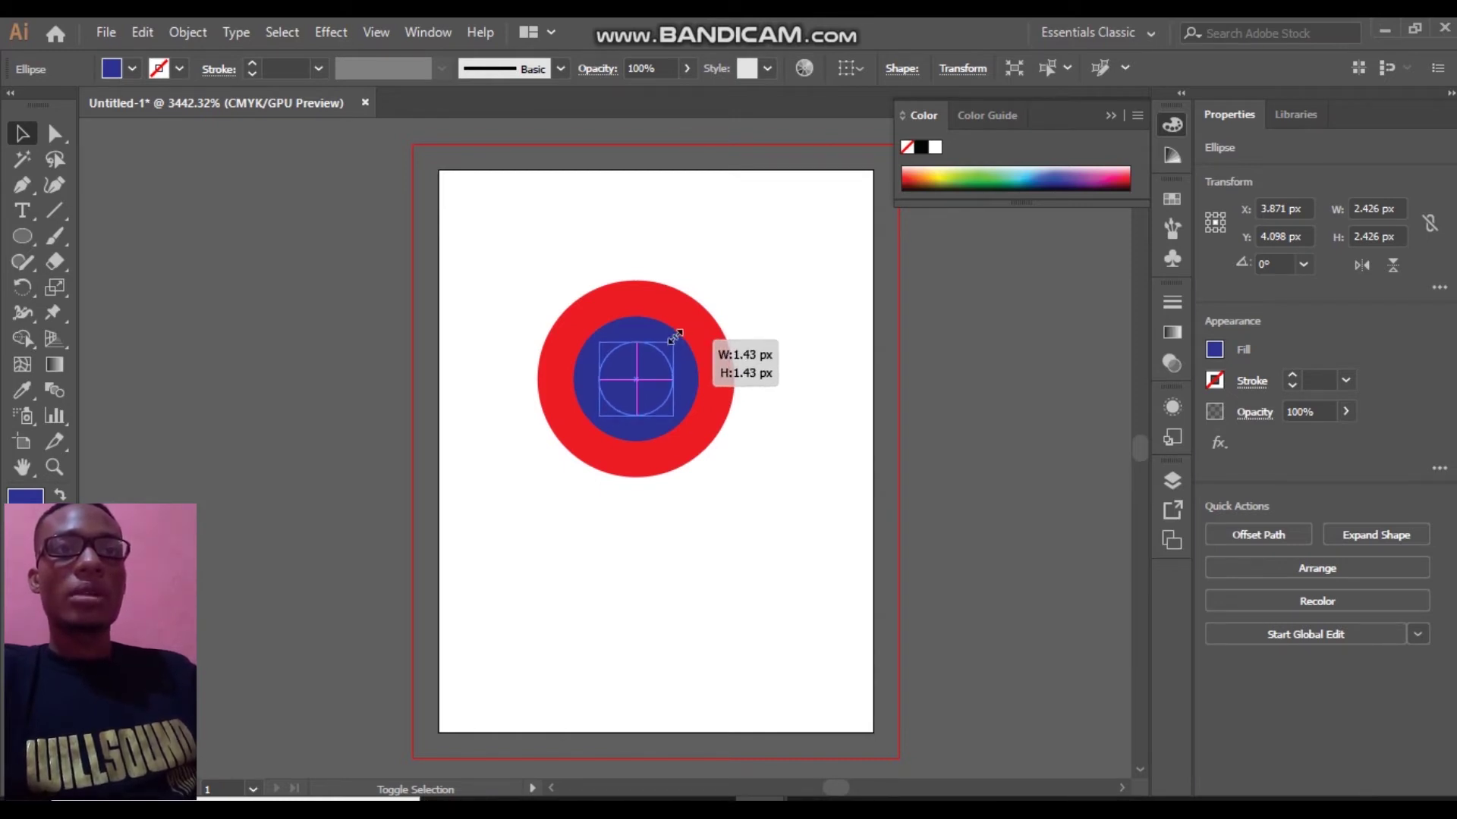
pyautogui.moveTo(674, 337); pyautogui.dragTo(674, 336)
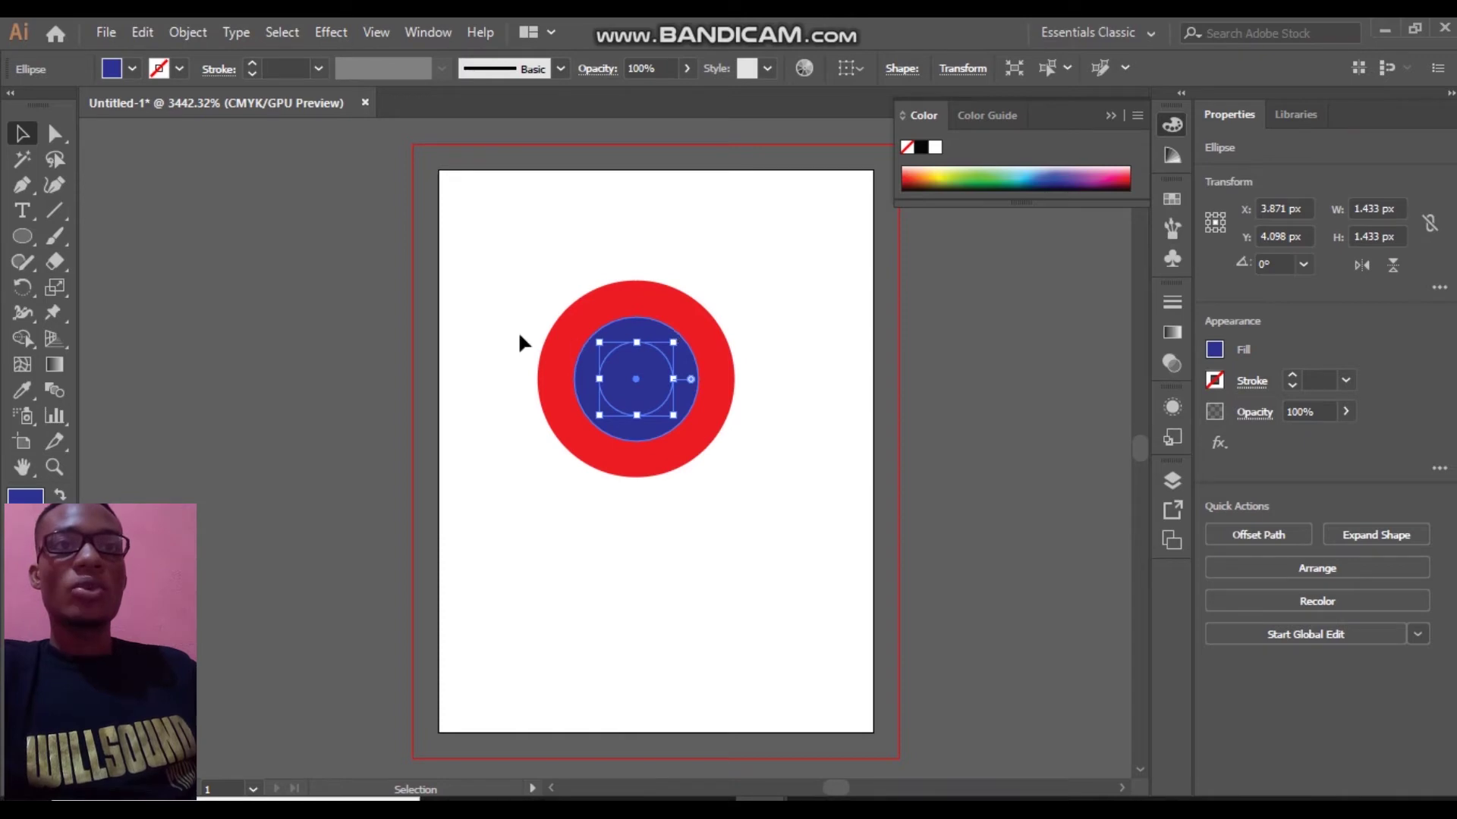
# Fill the innermost circle with the same bright red as the outer circle and deselect it
pyautogui.click(132, 69)
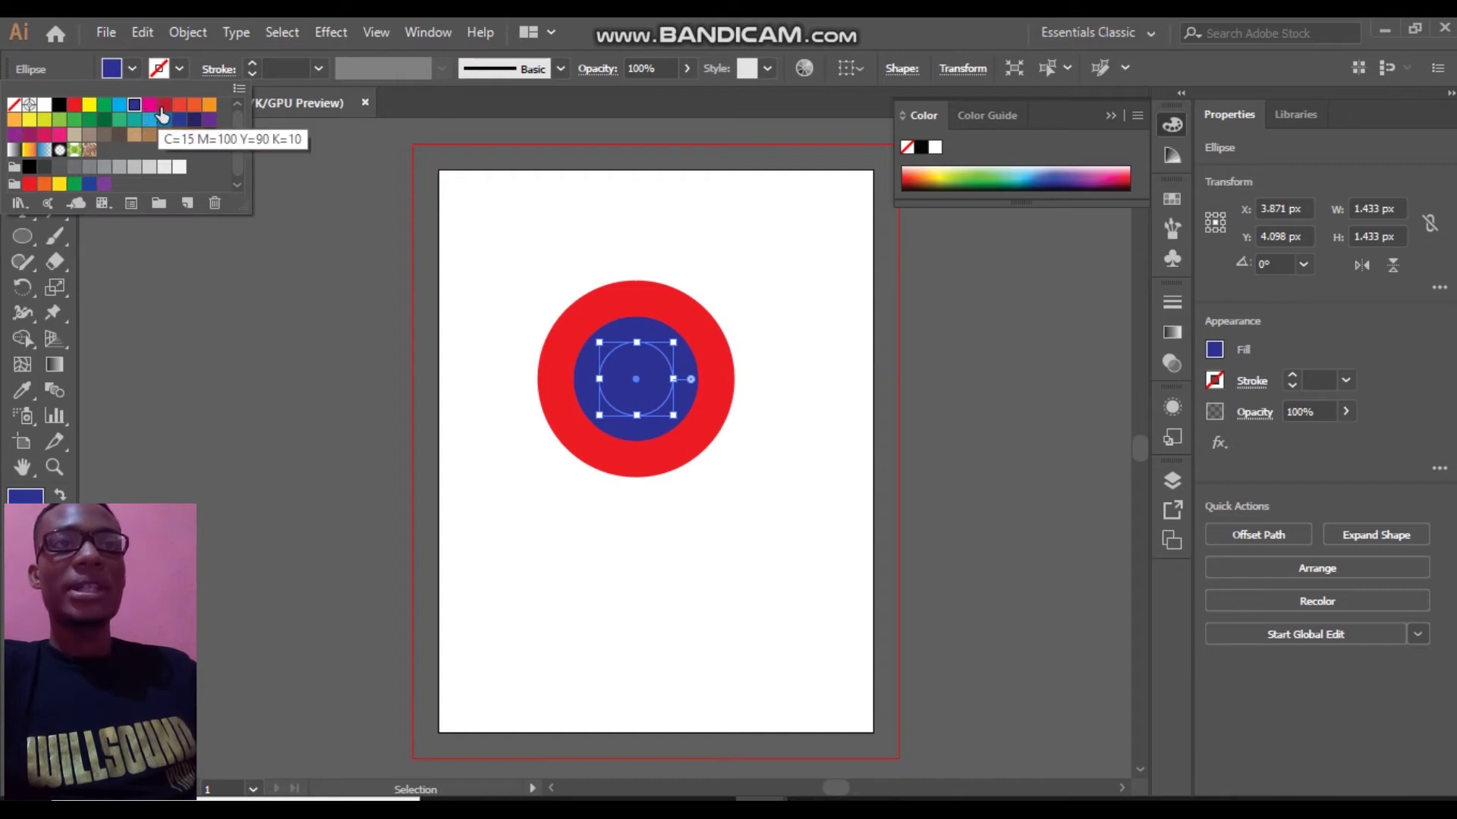
pyautogui.click(27, 186)
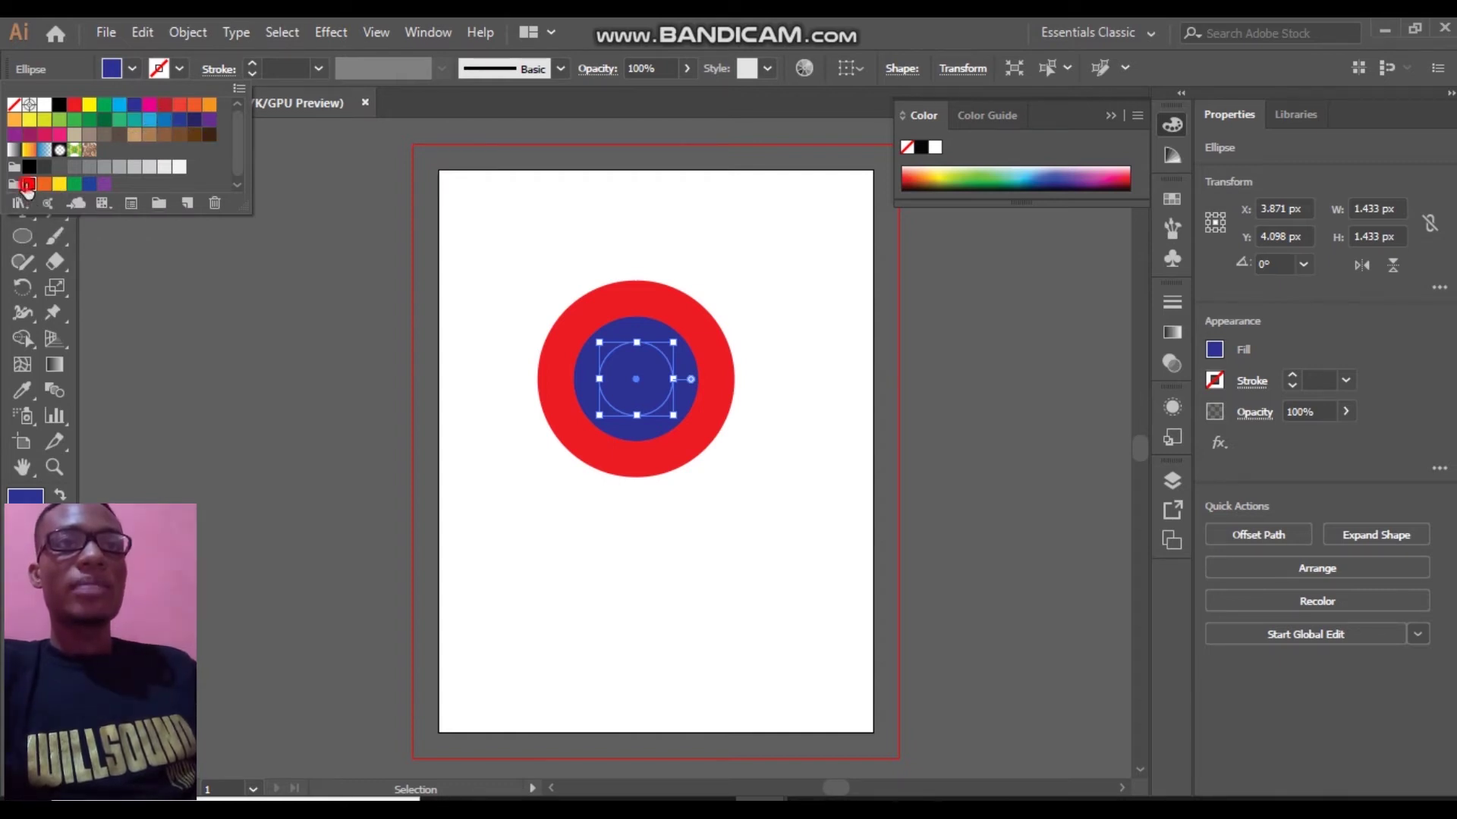
pyautogui.click(163, 105)
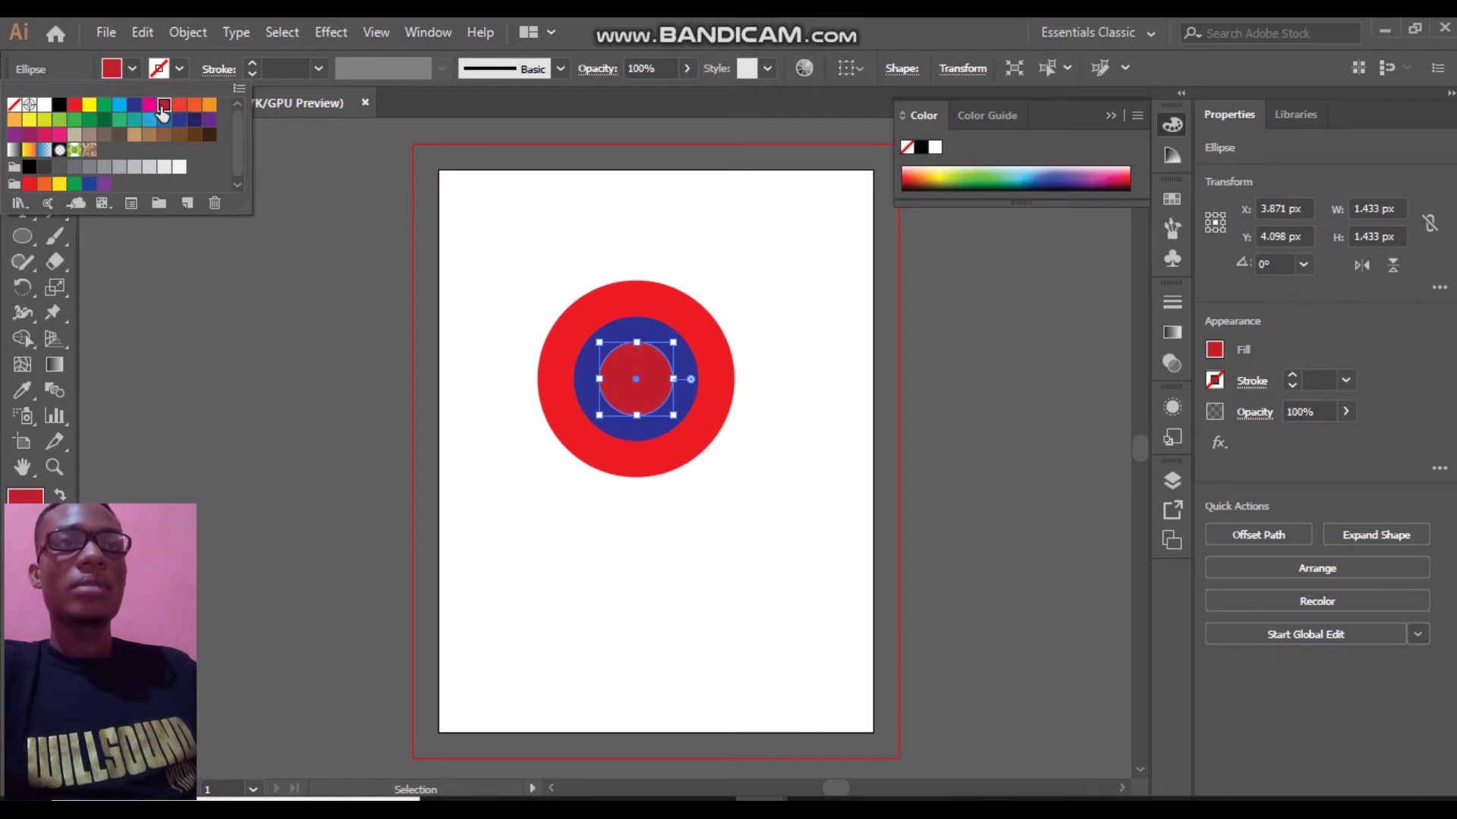
pyautogui.click(75, 104)
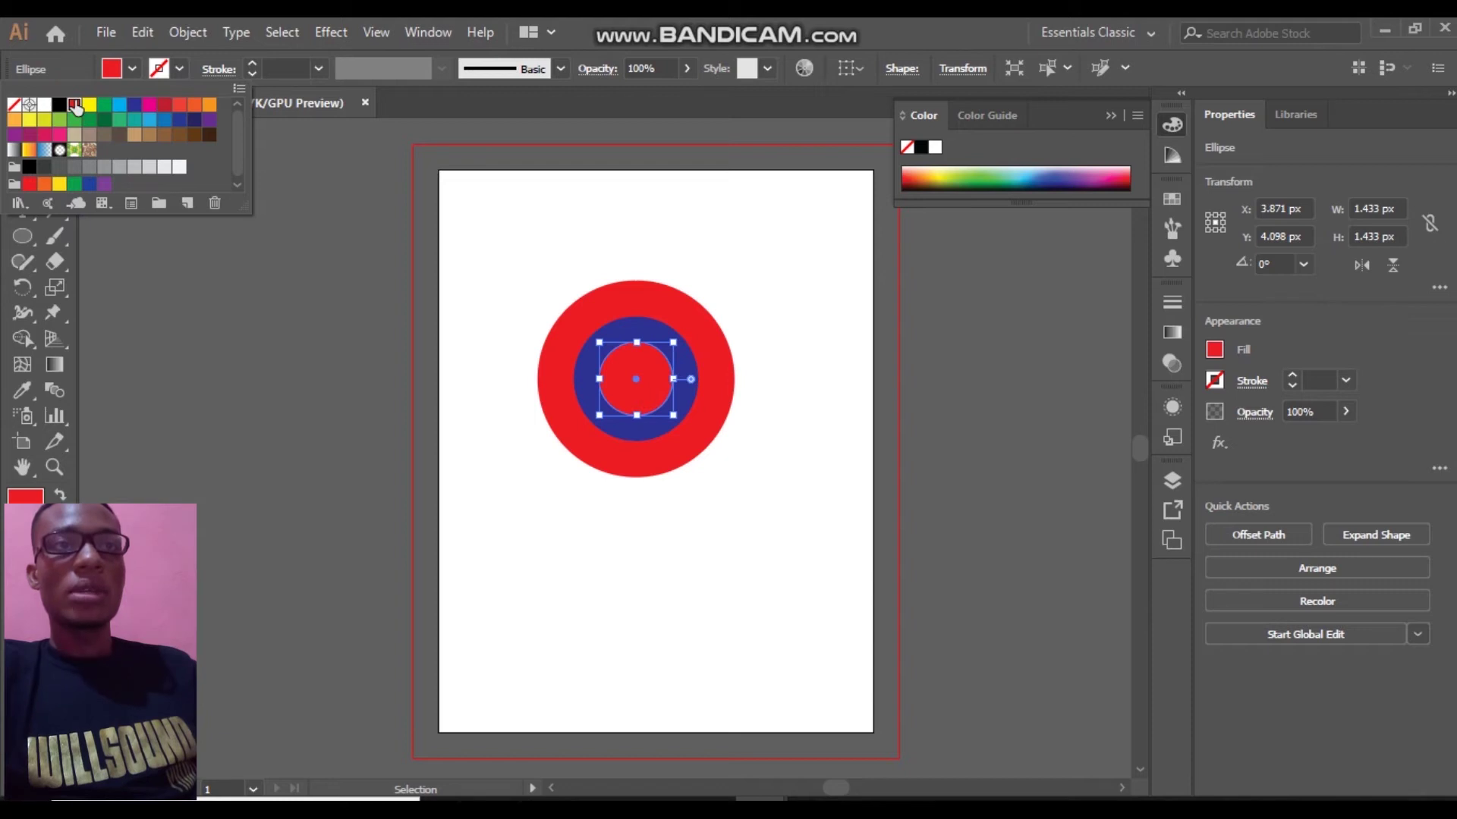
pyautogui.click(158, 259)
pyautogui.click(204, 194)
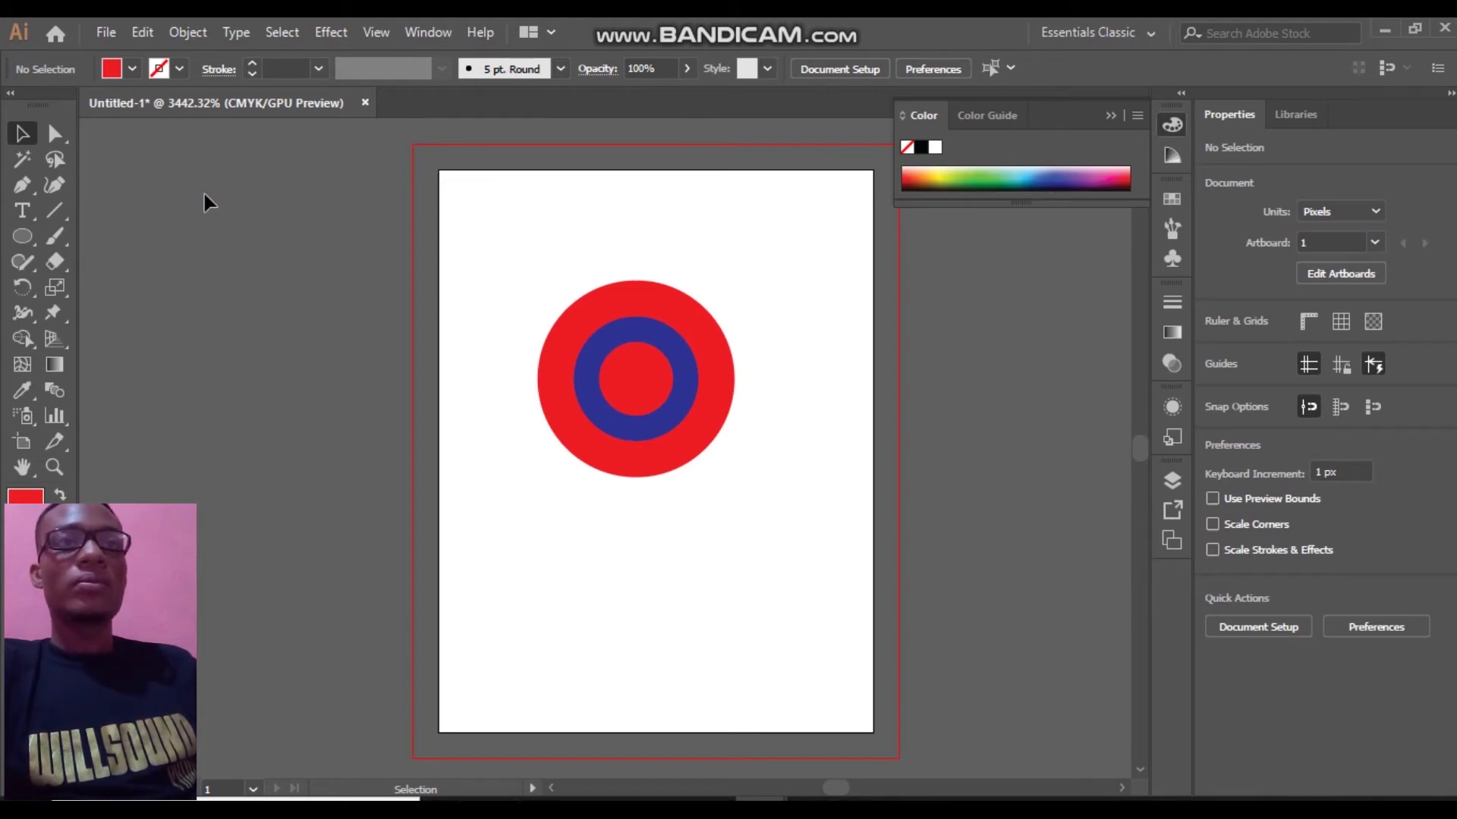
# Draw a vertical rectangle about 0.5 px wide and 2.32 px tall rising from the blue ring's left edge, and fill it yellow
pyautogui.click(20, 237)
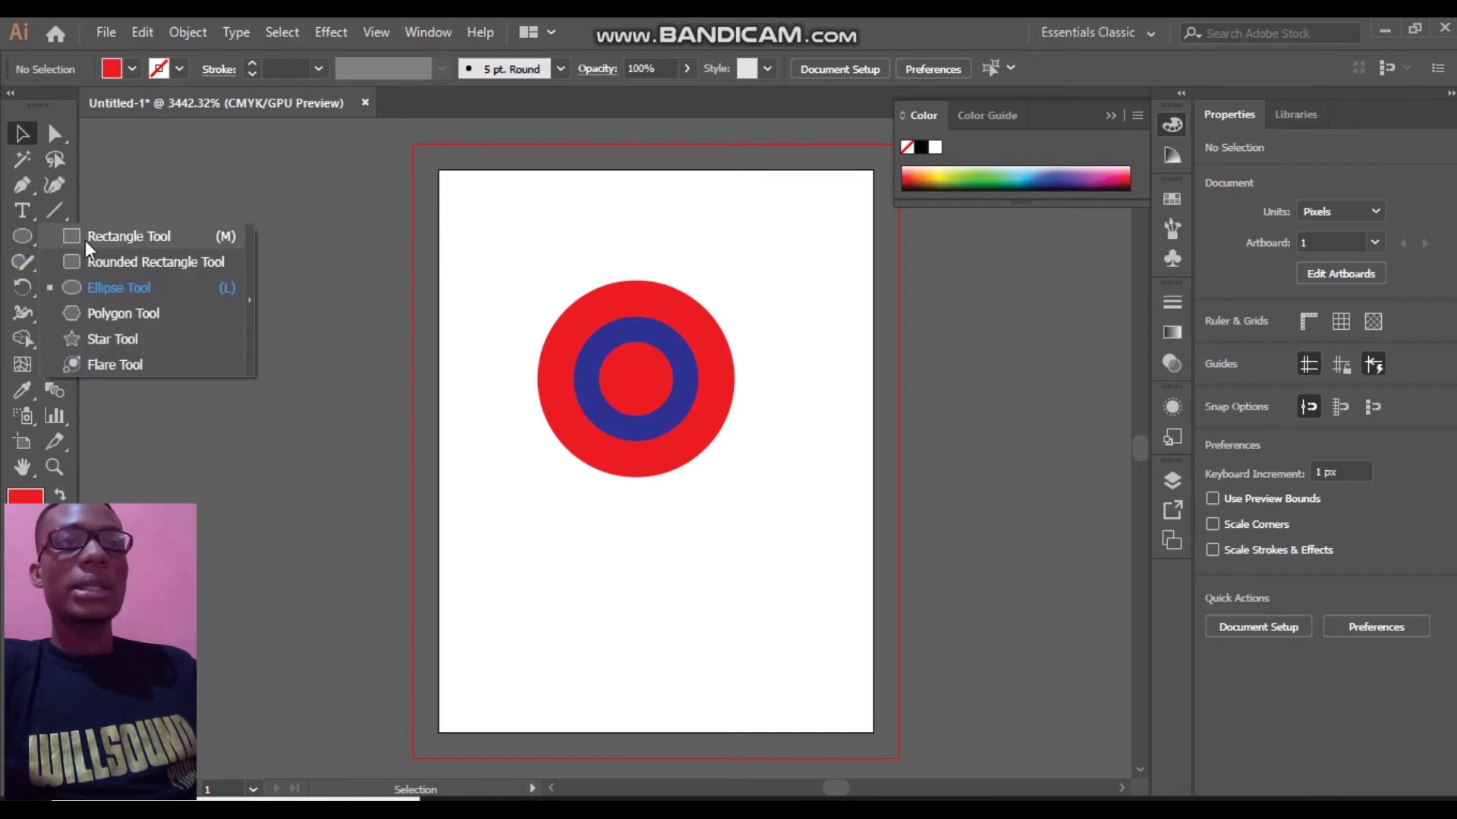
pyautogui.click(85, 239)
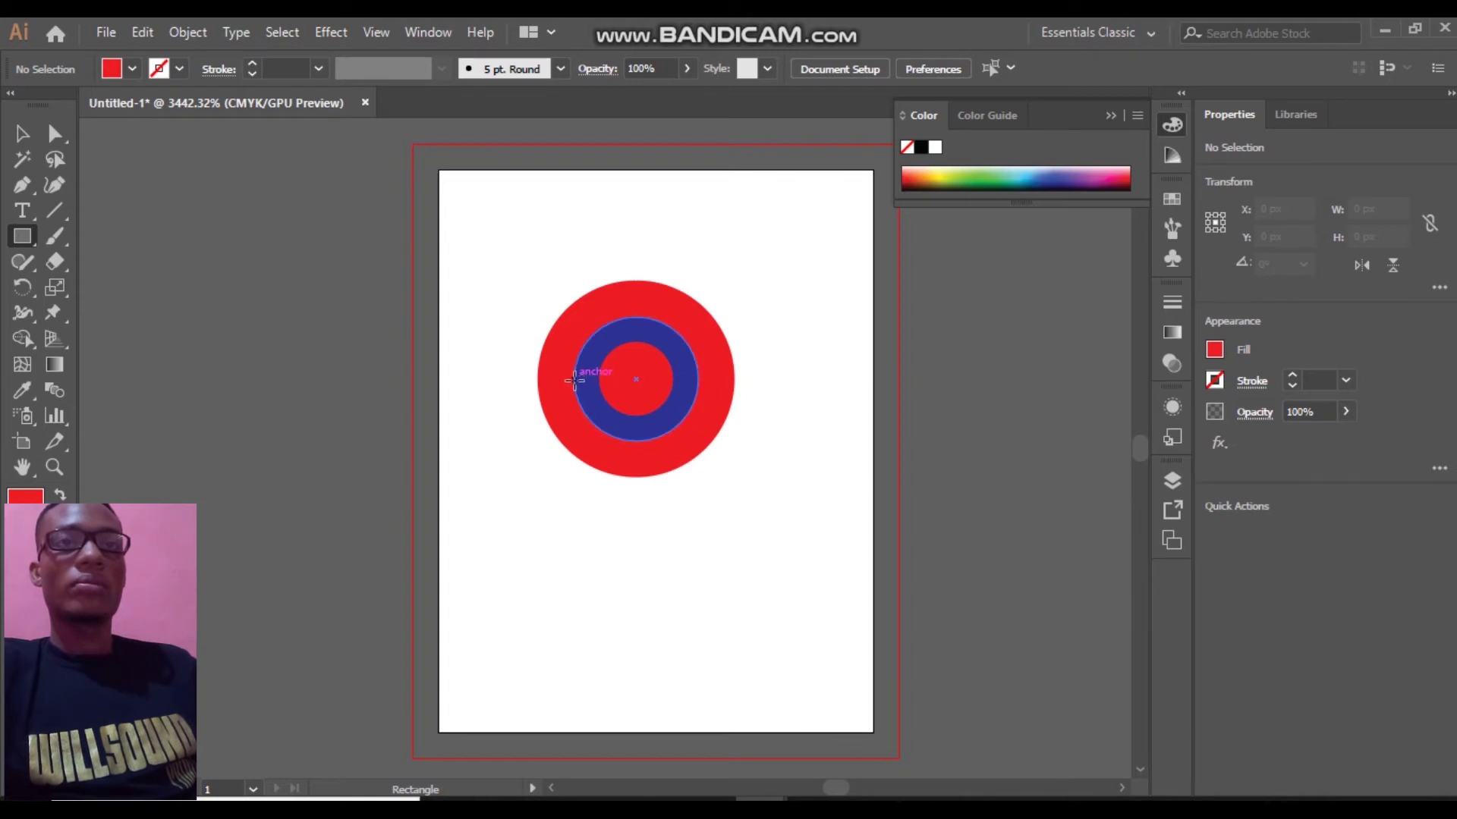
pyautogui.moveTo(582, 380); pyautogui.dragTo(598, 260)
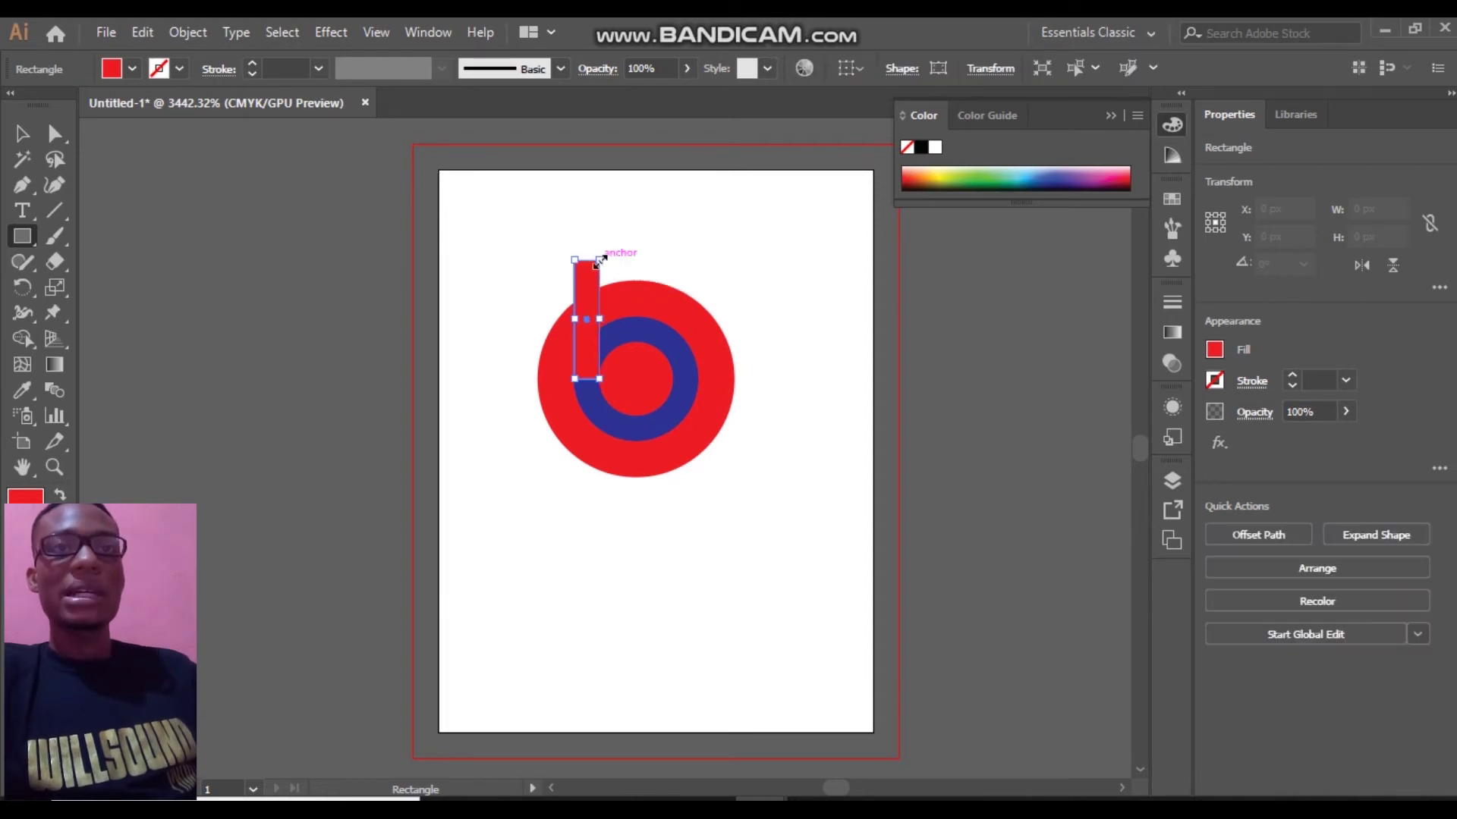
pyautogui.click(132, 69)
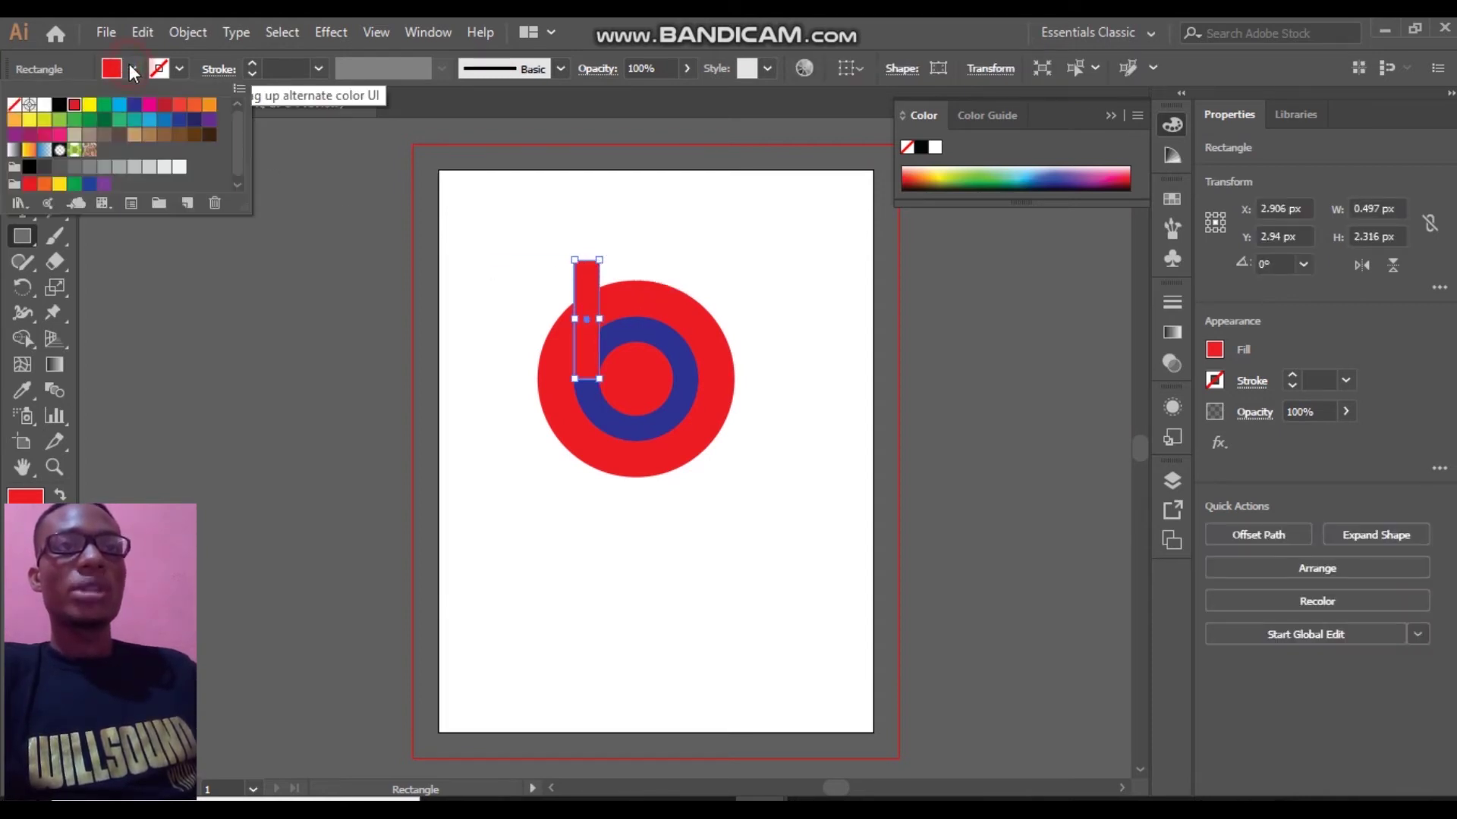
pyautogui.click(89, 104)
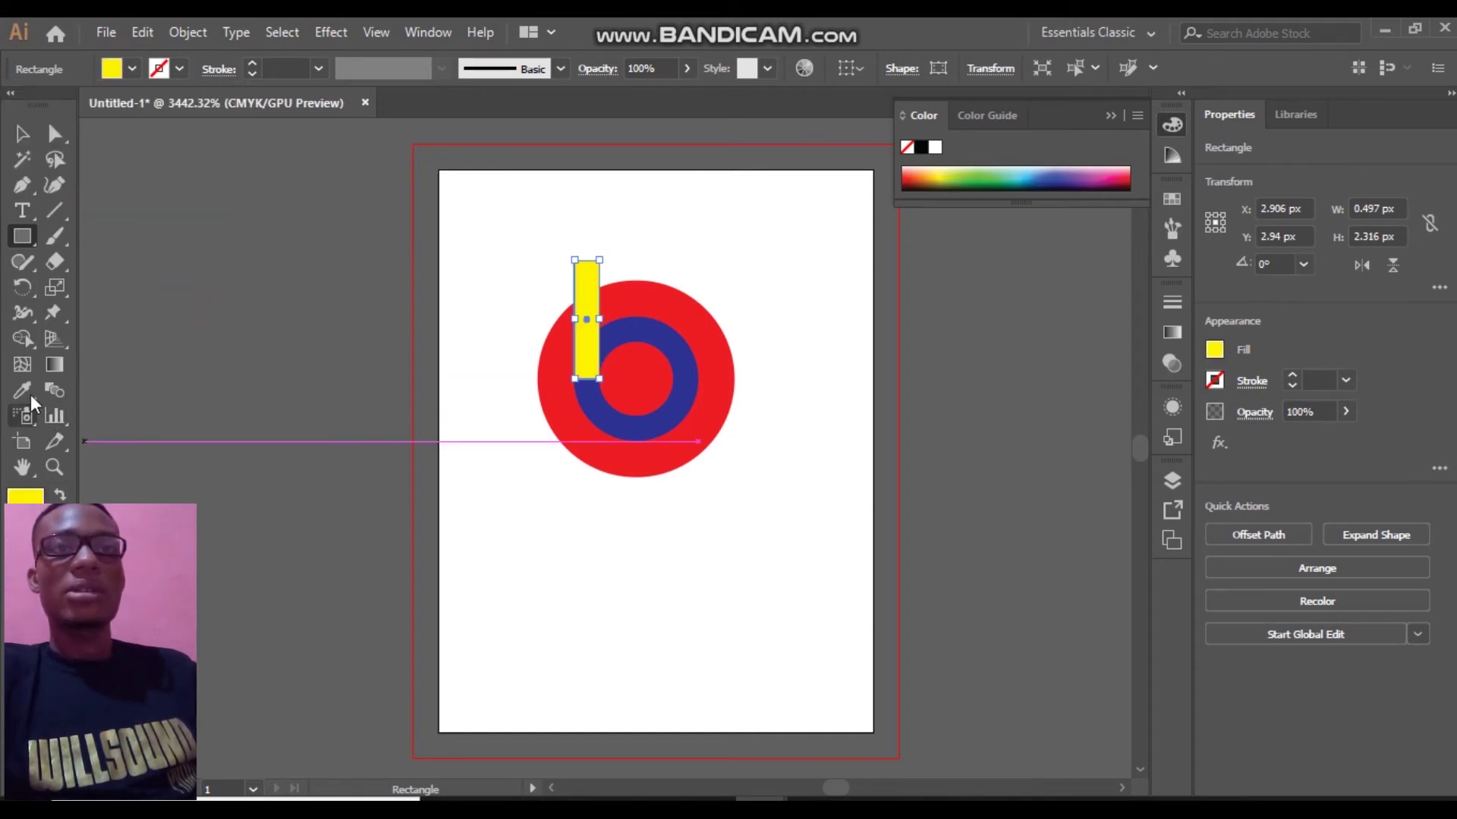
# Select all the shapes and merge the yellow bar with the blue ring into one letter b shape using Shape Builder
pyautogui.click(24, 343)
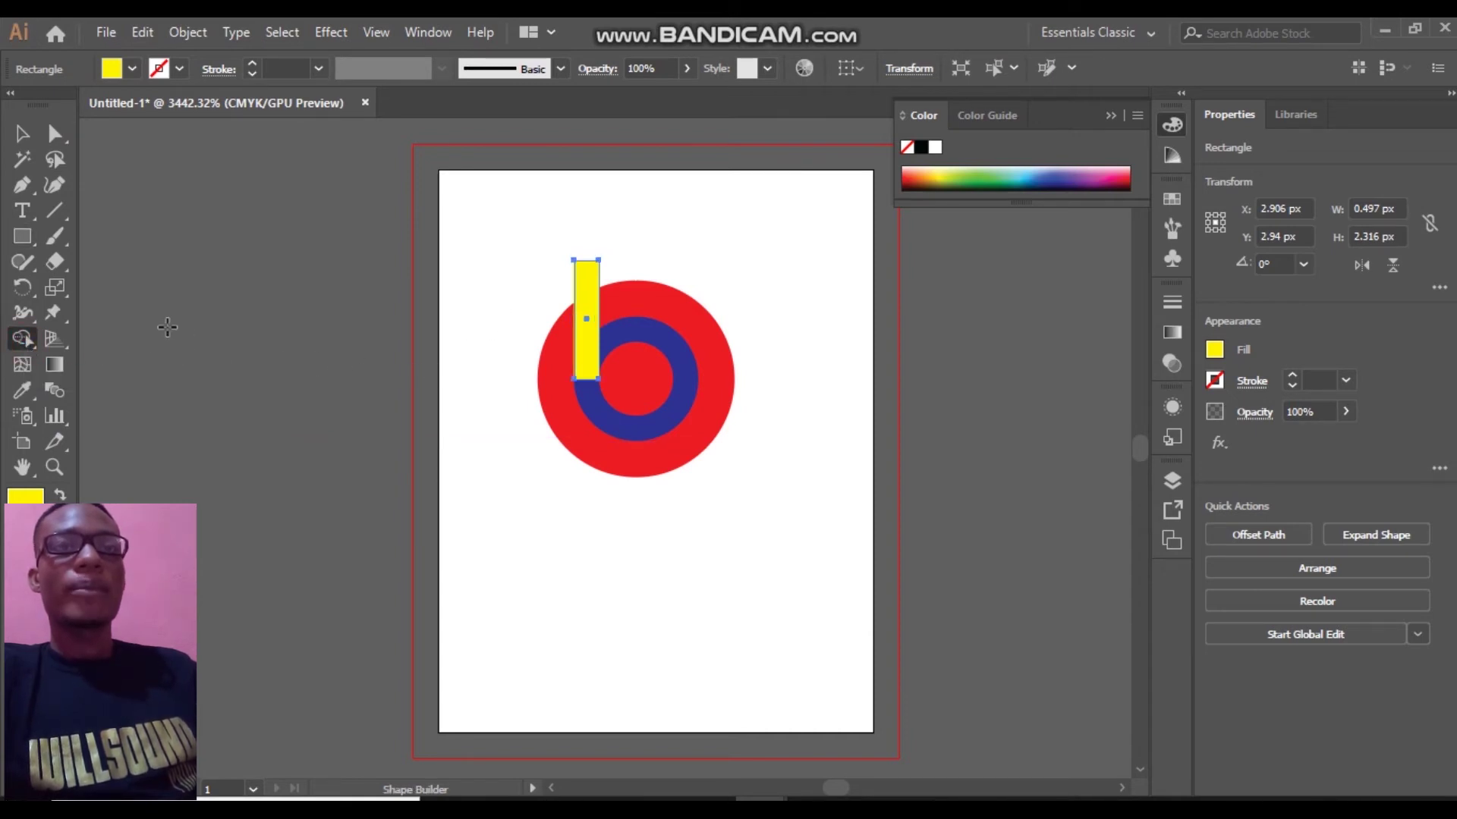
pyautogui.click(20, 137)
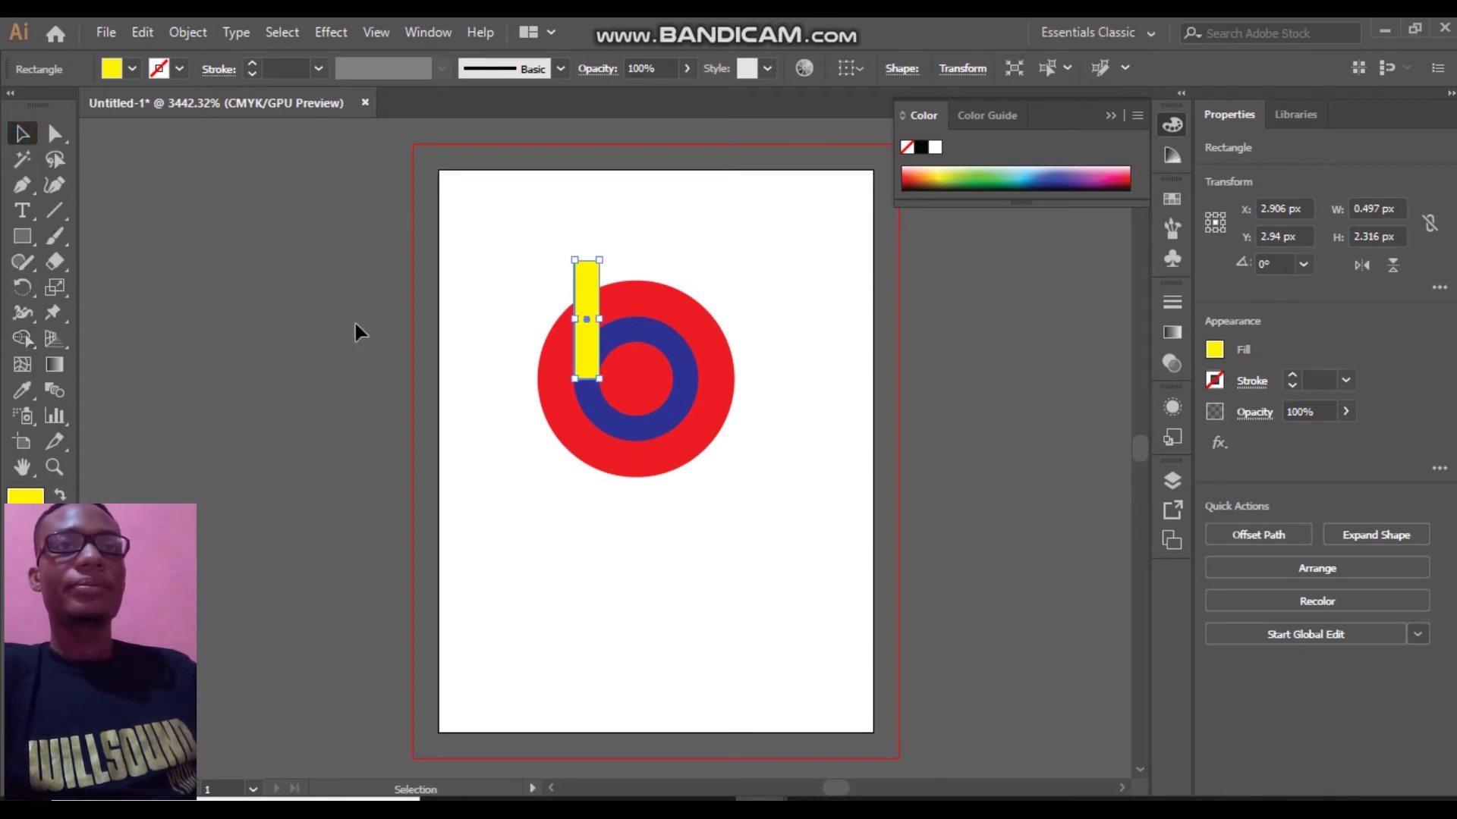
pyautogui.click(472, 263)
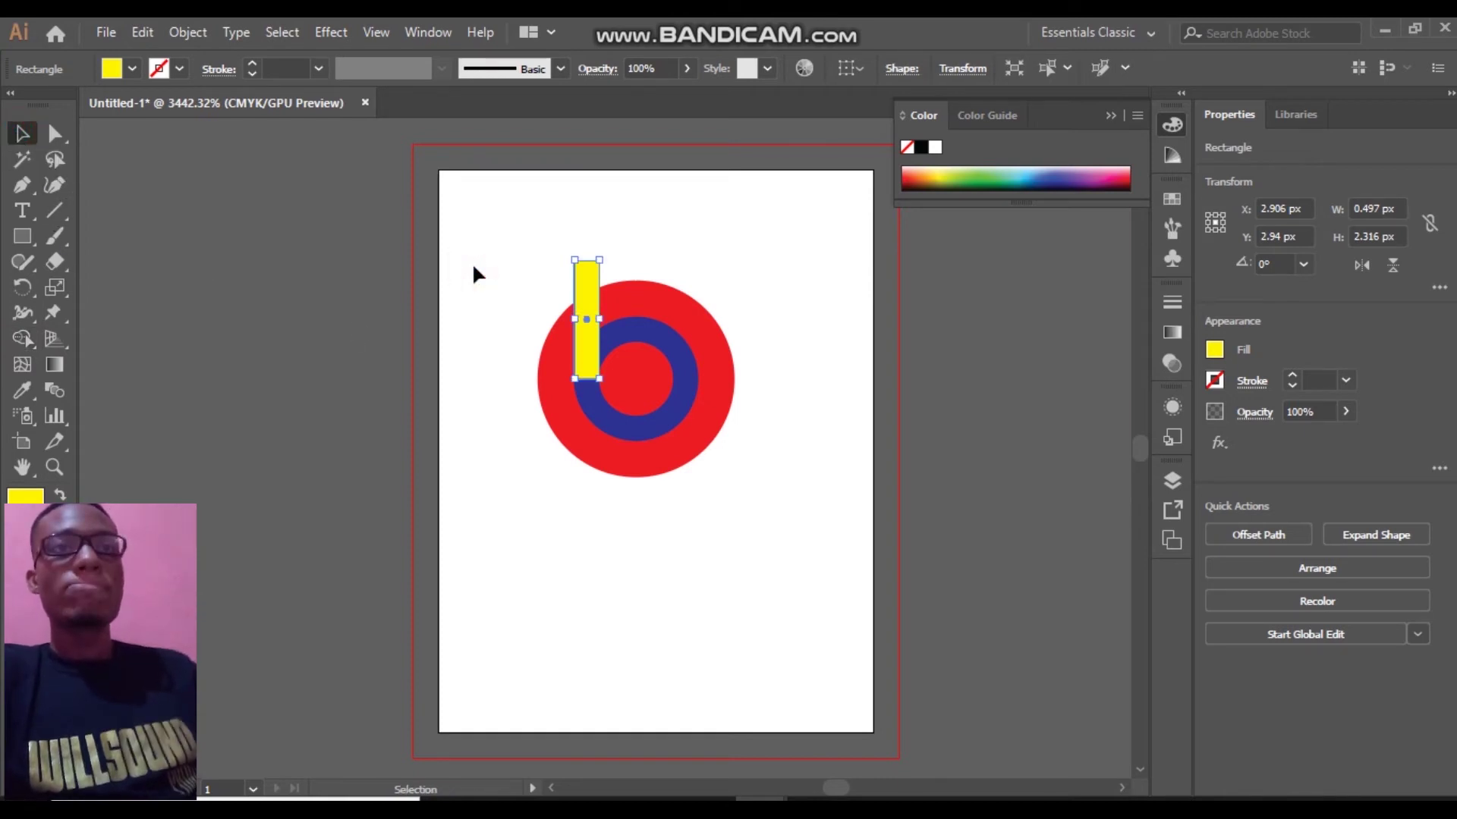
pyautogui.moveTo(472, 264); pyautogui.dragTo(797, 518)
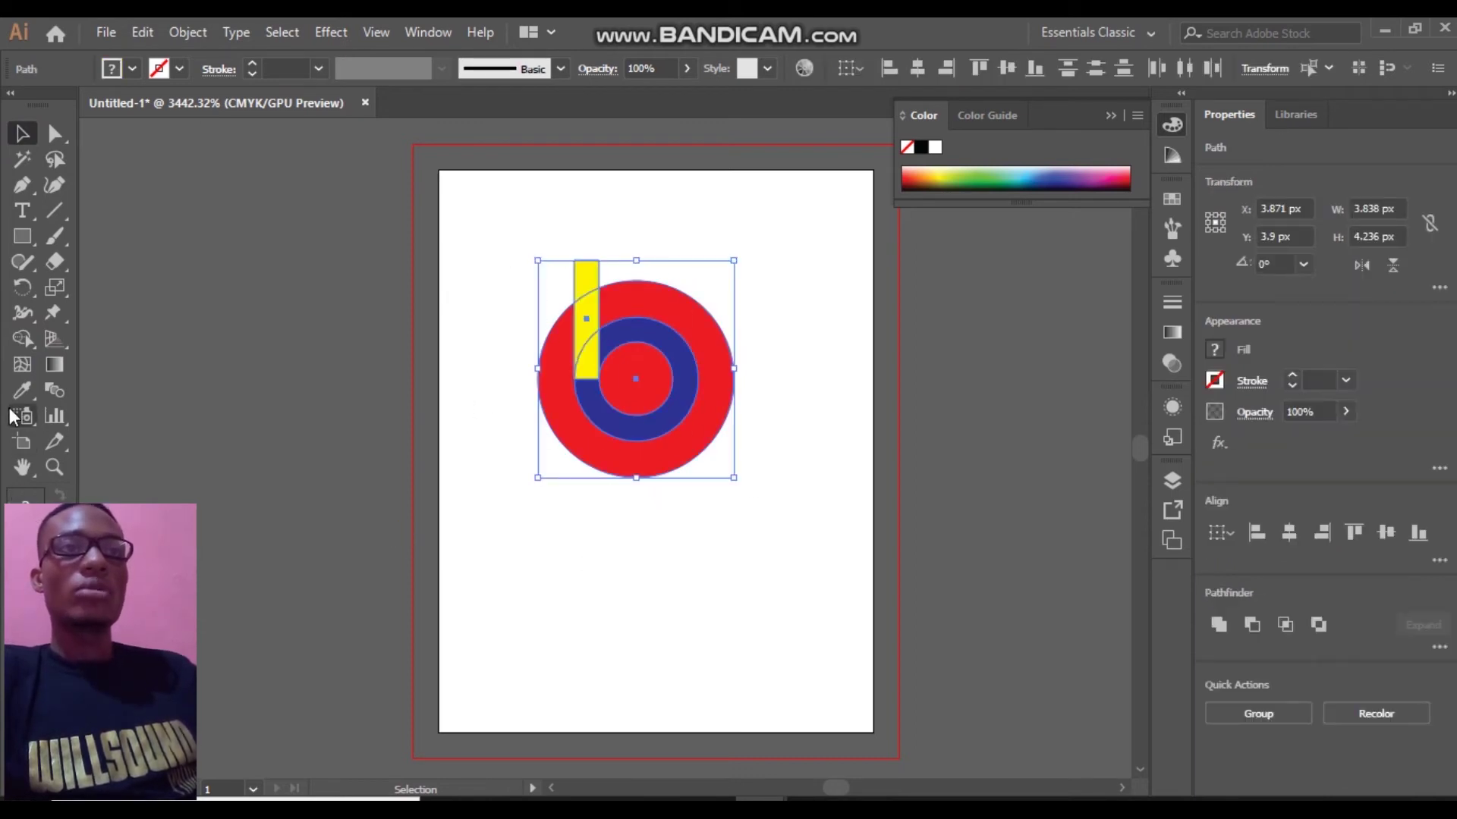
pyautogui.click(22, 343)
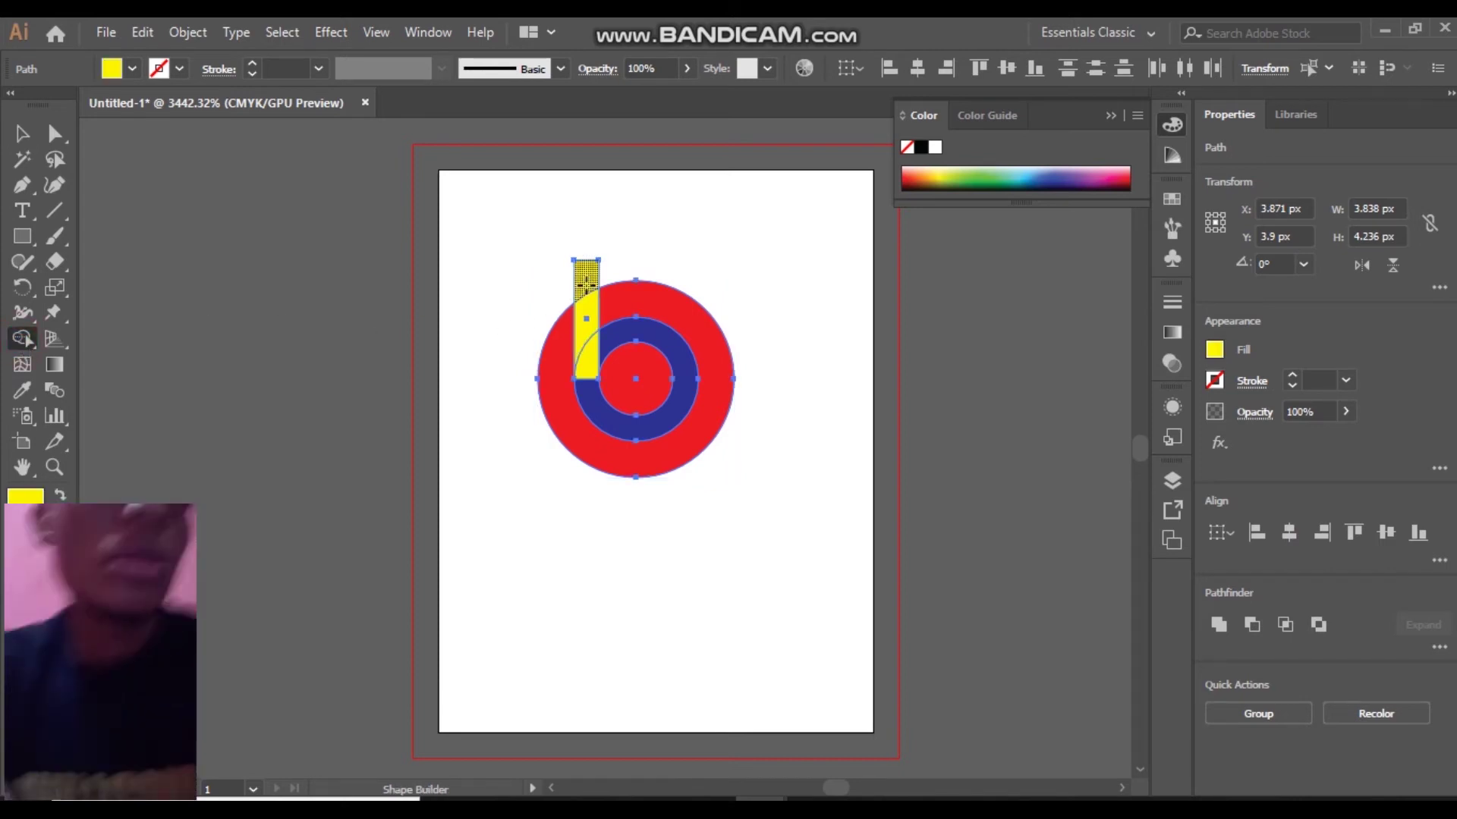
pyautogui.moveTo(584, 284); pyautogui.dragTo(586, 376)
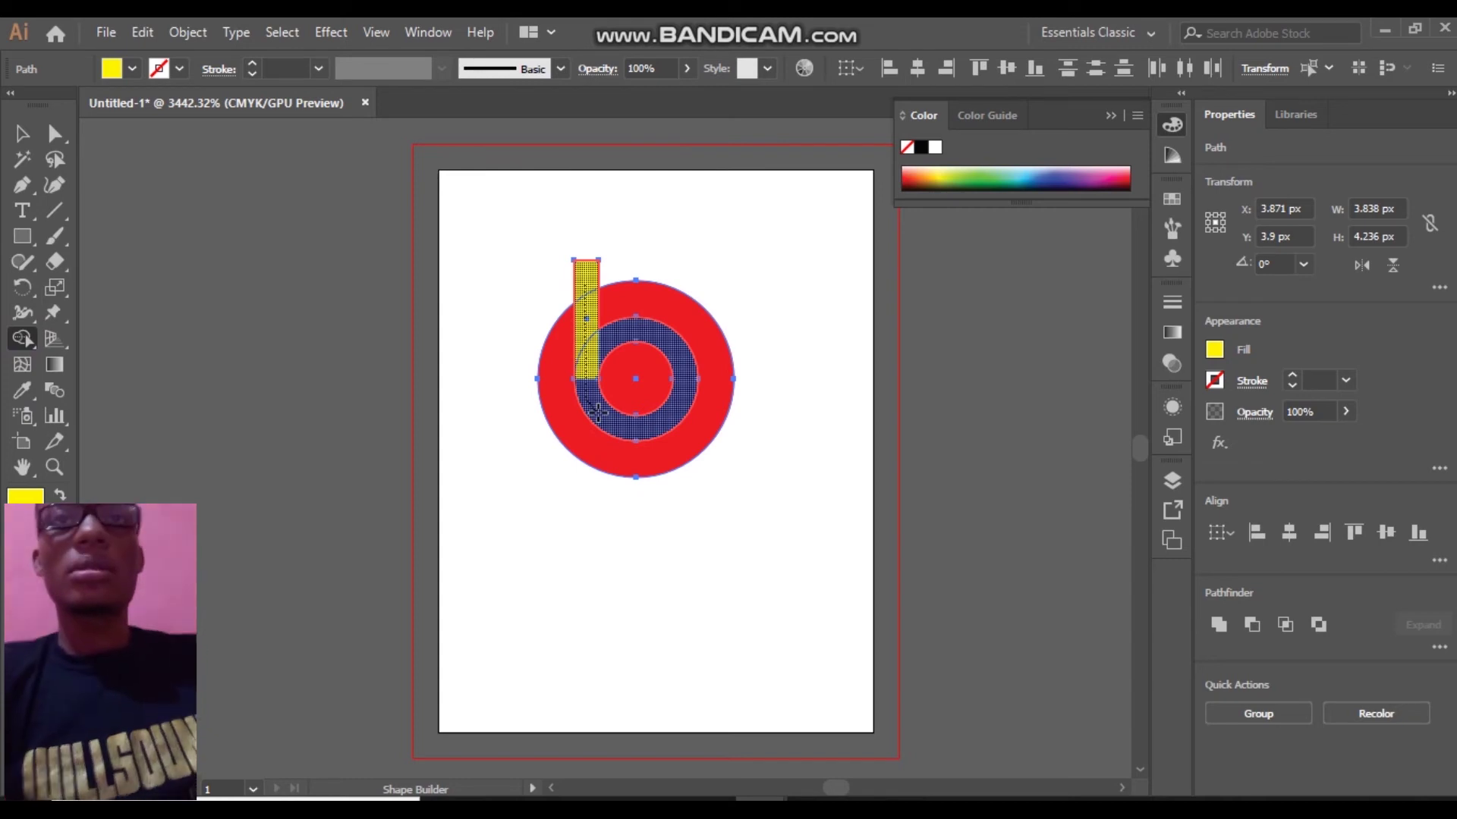
pyautogui.moveTo(597, 412); pyautogui.dragTo(598, 413)
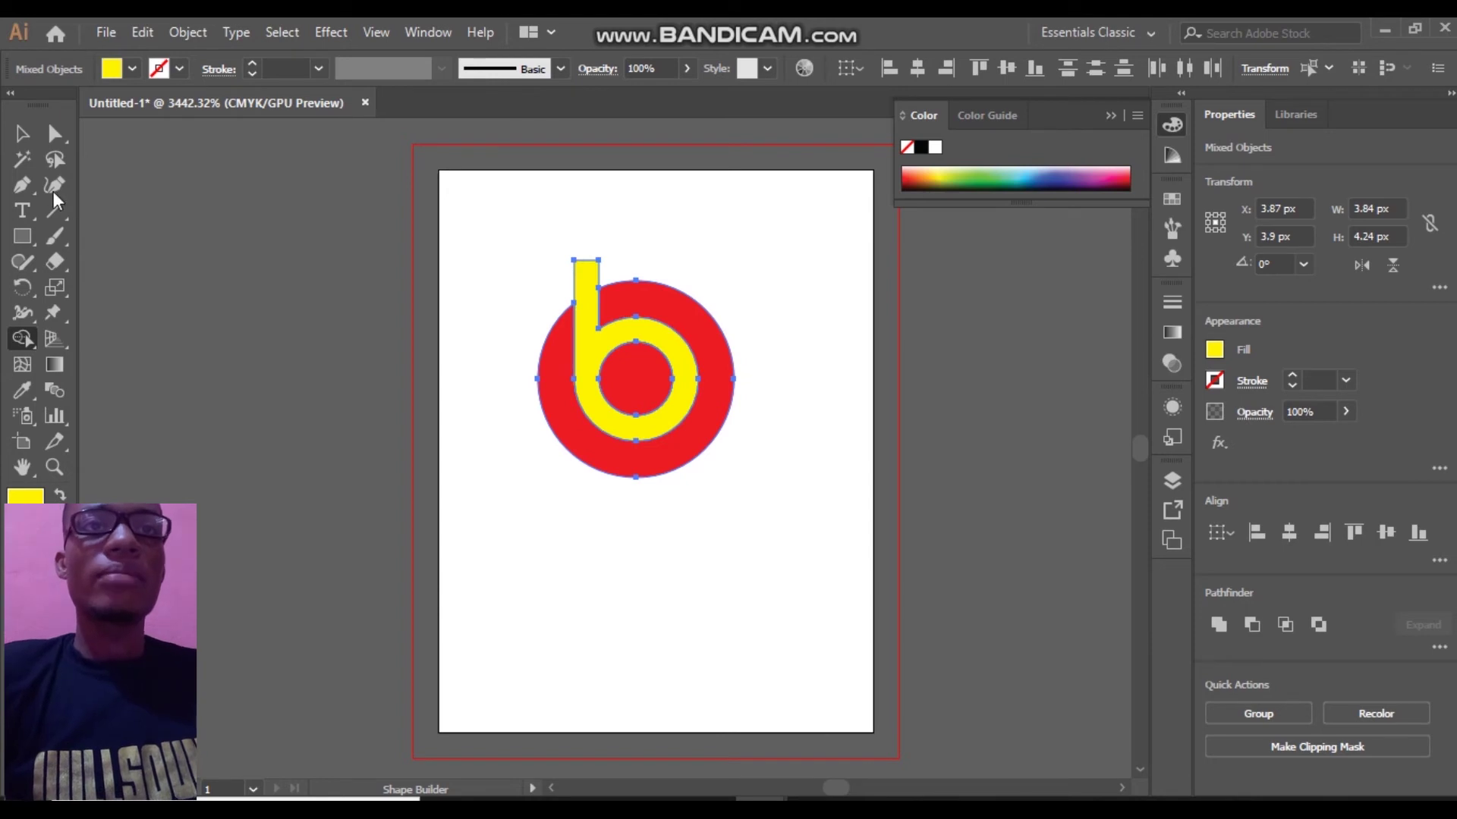
# Pull the yellow b shape out of the red circle and delete it, leaving its cut-out in the logo
pyautogui.click(22, 136)
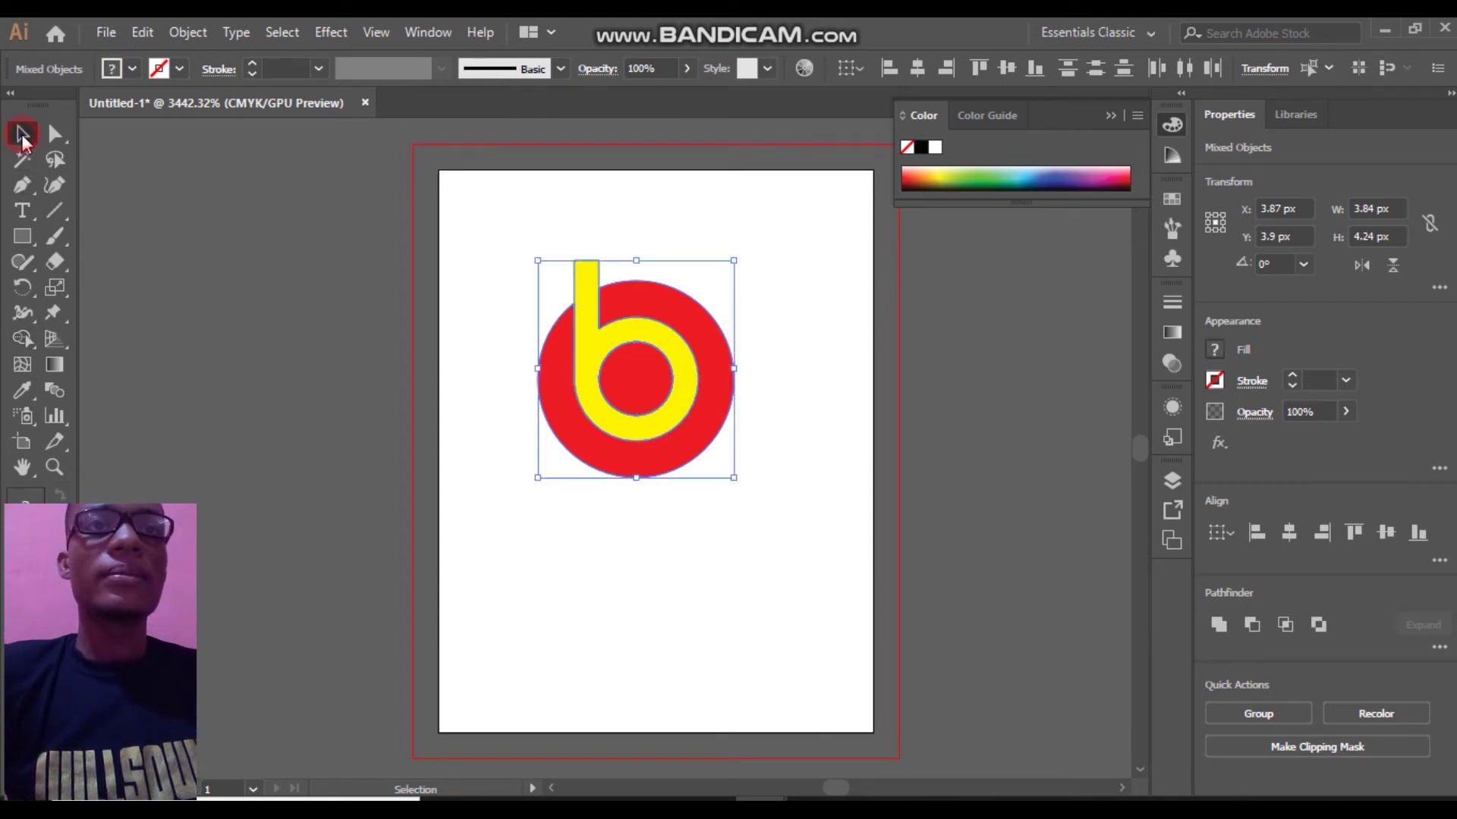
pyautogui.click(371, 326)
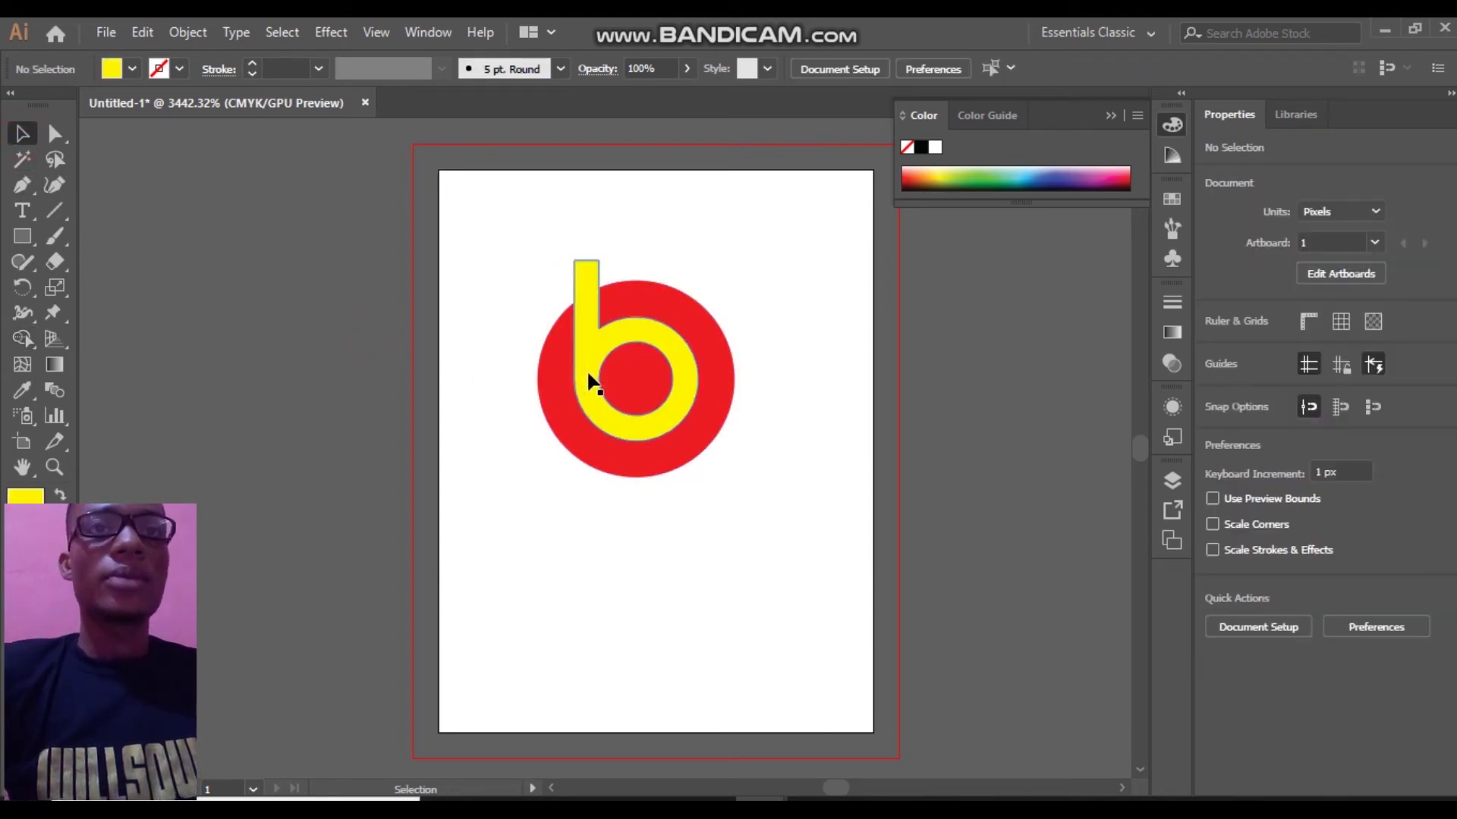
pyautogui.moveTo(589, 375); pyautogui.dragTo(709, 622)
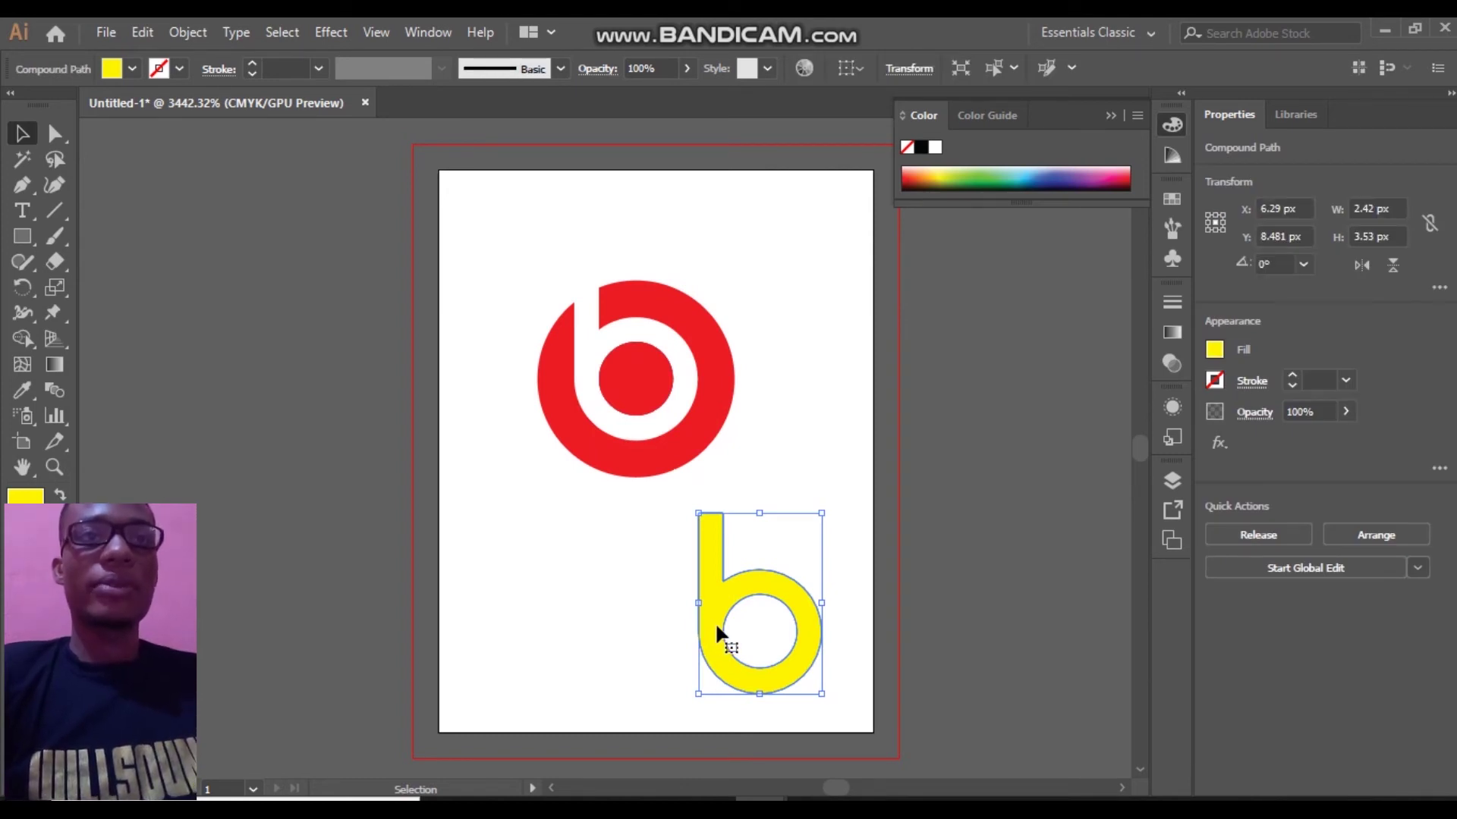
pyautogui.press('Delete')
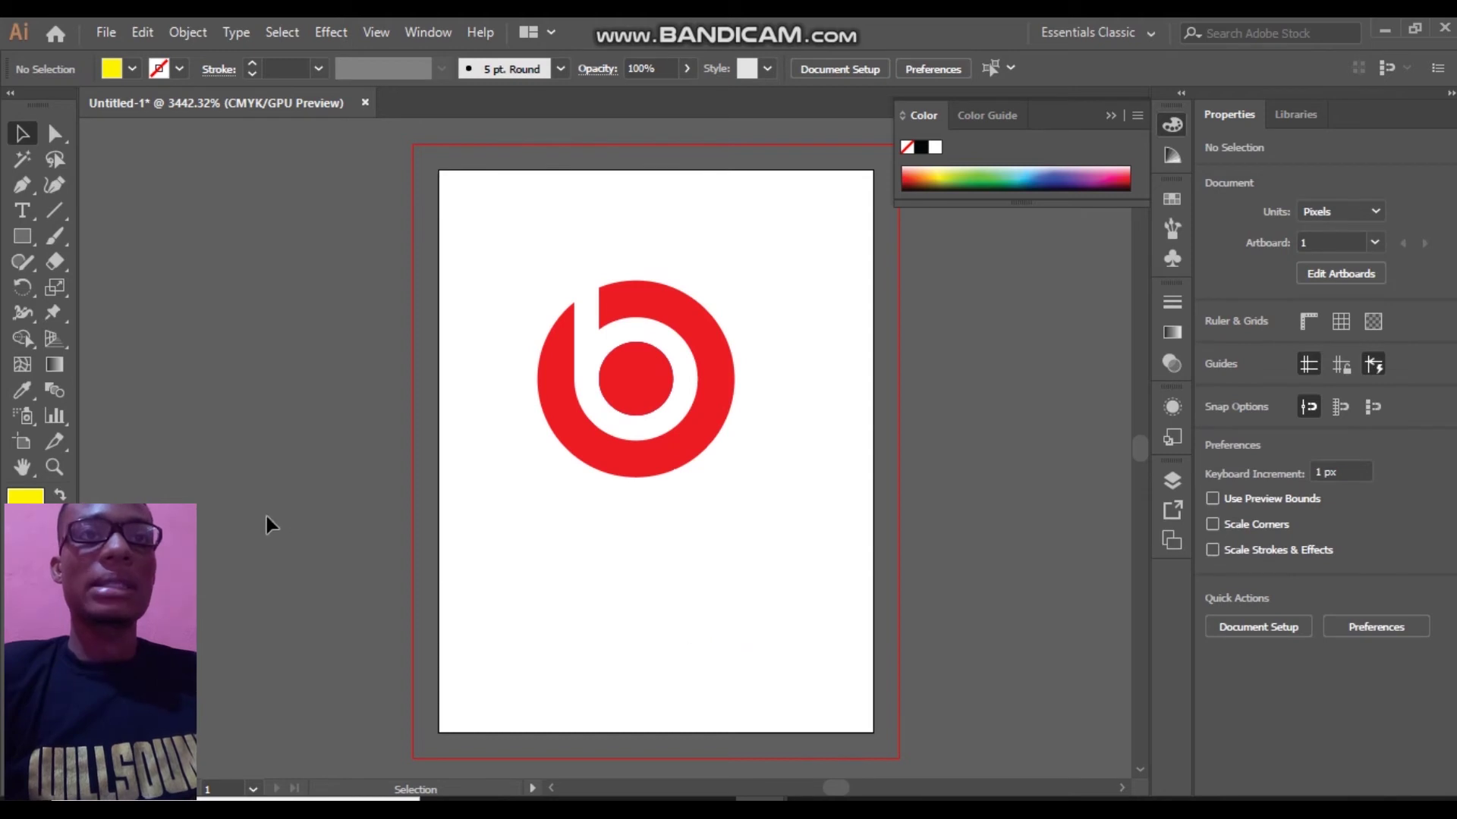
# Move all the red logo pieces together up the artboard to about X 3.89 px, Y 3.47 px and deselect them
pyautogui.moveTo(456, 292); pyautogui.dragTo(797, 531)
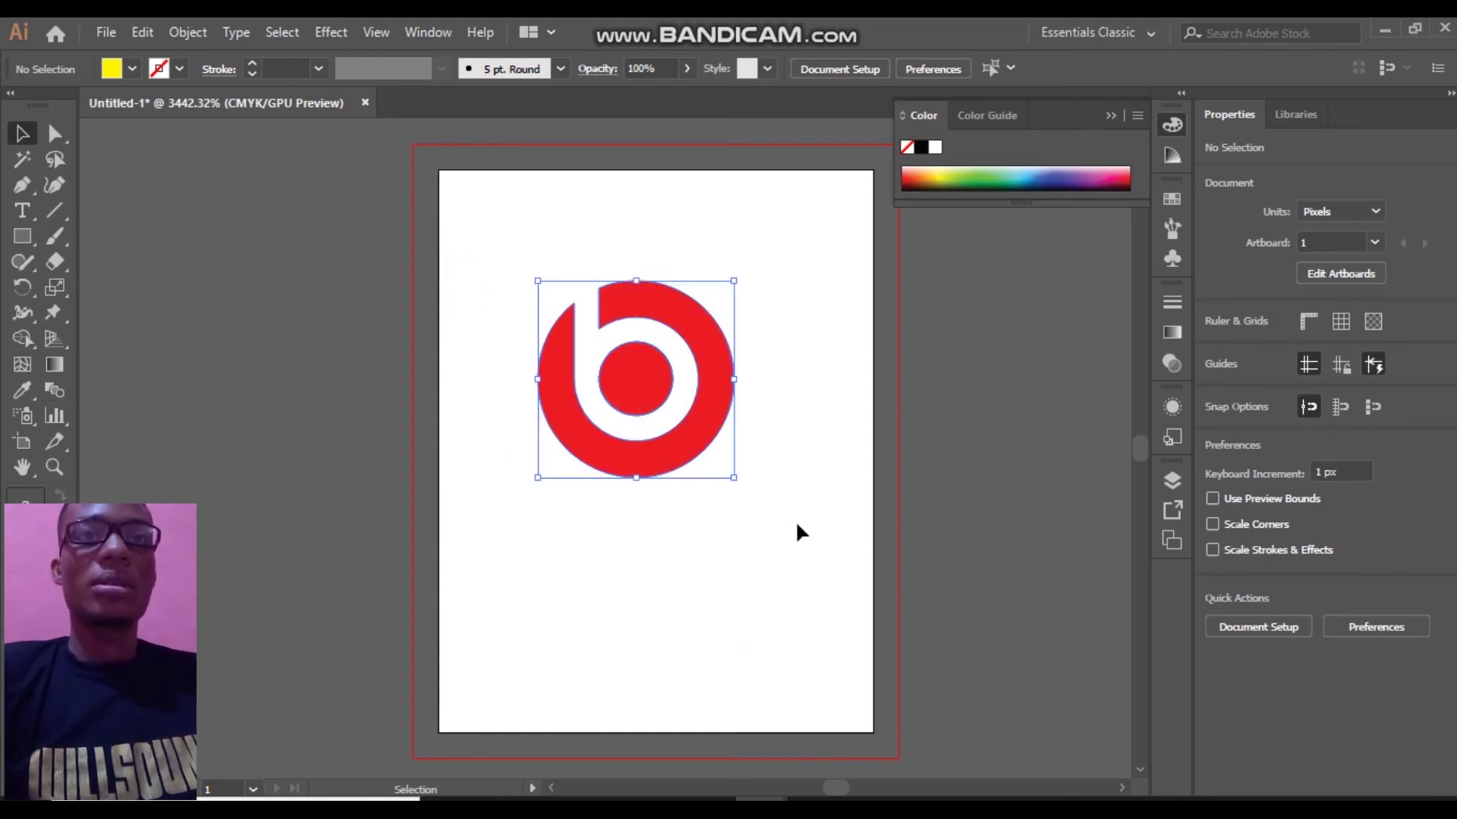
pyautogui.moveTo(660, 422); pyautogui.dragTo(642, 353)
pyautogui.click(200, 258)
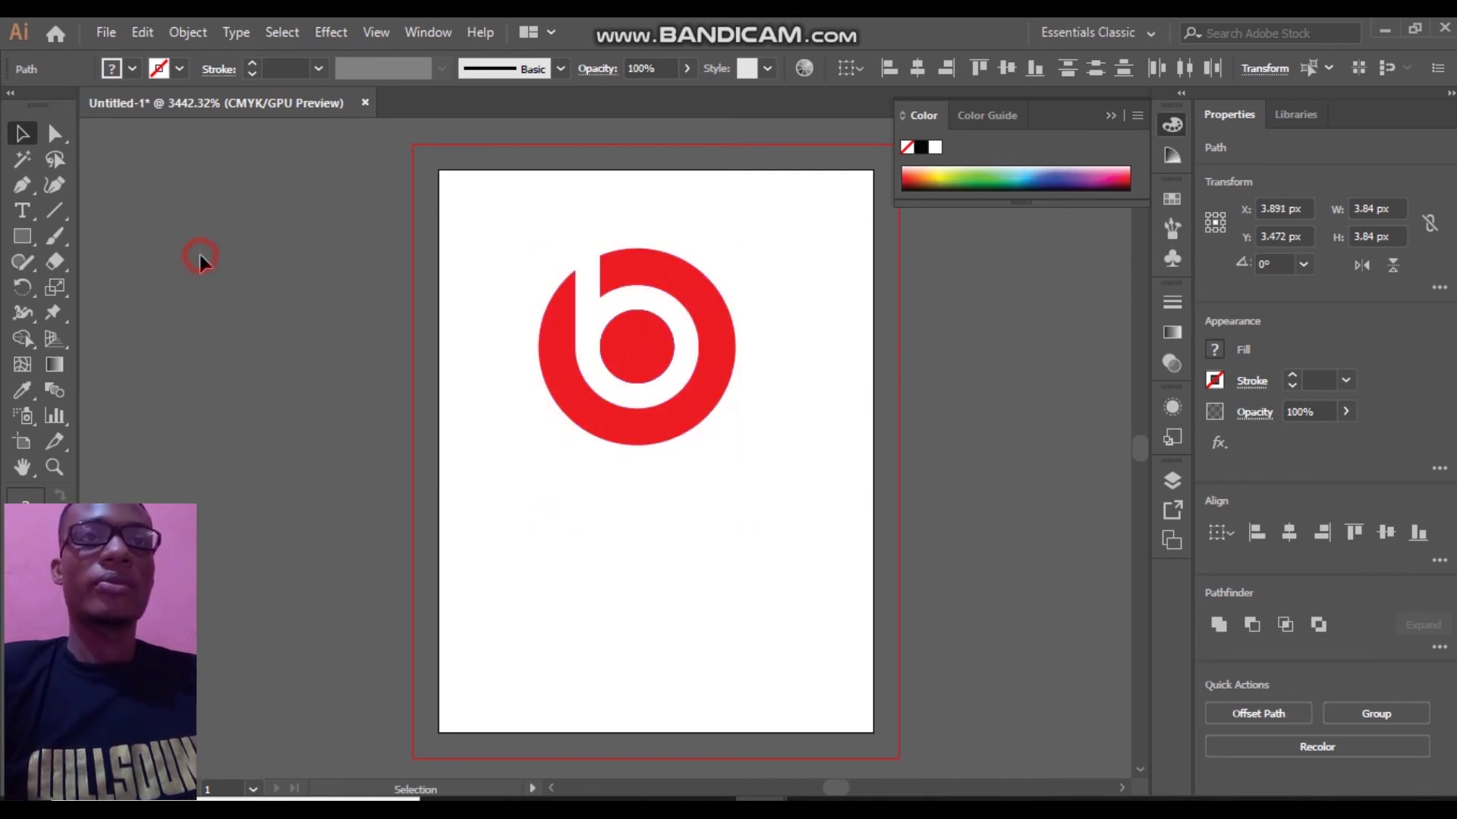
# Place a text line just beneath the logo and set its font size to 1 pt
pyautogui.click(21, 209)
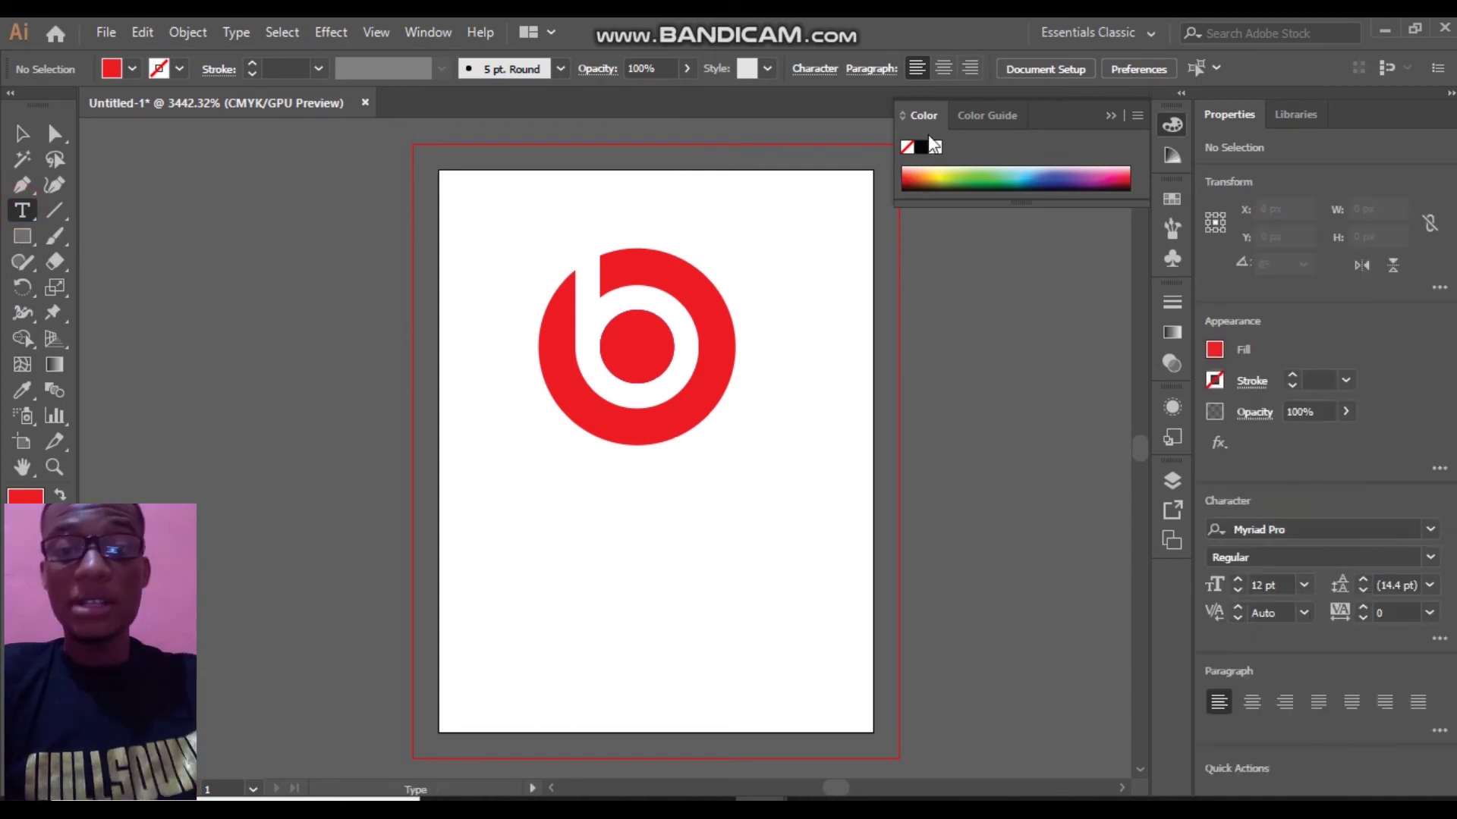
pyautogui.click(599, 506)
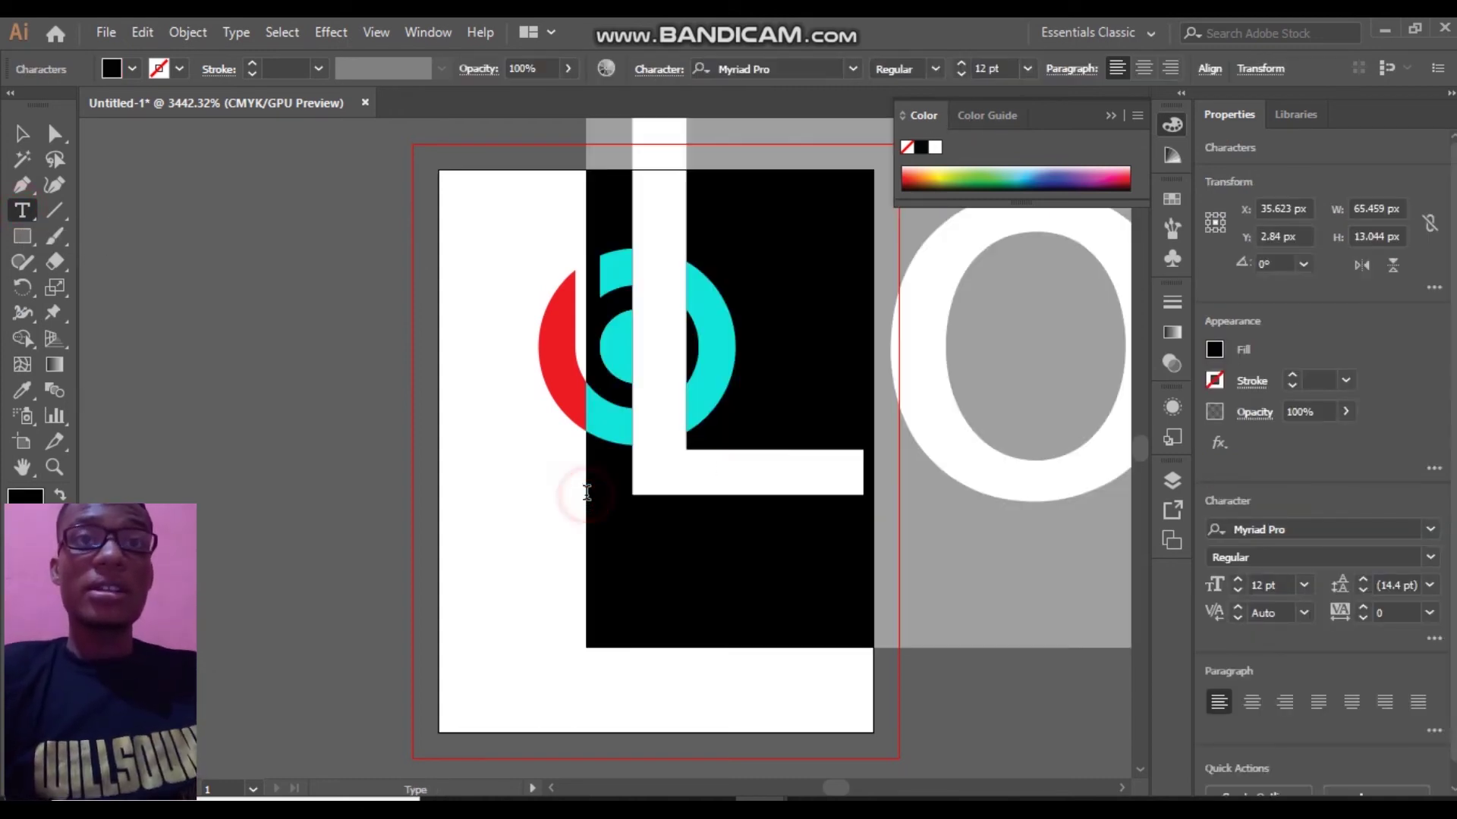
pyautogui.click(961, 74)
pyautogui.click(961, 75)
pyautogui.click(961, 74)
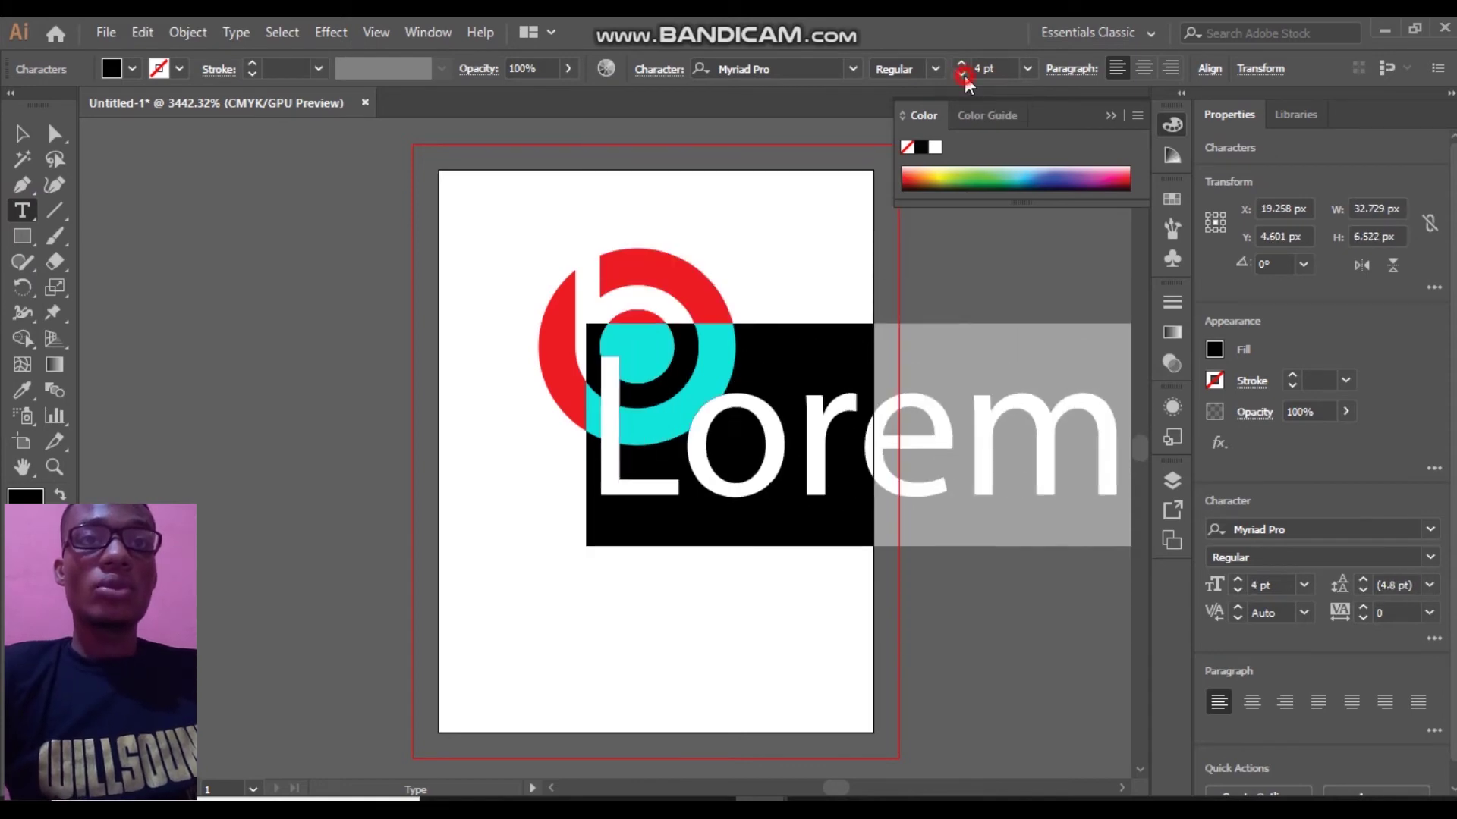
pyautogui.click(961, 74)
pyautogui.click(962, 75)
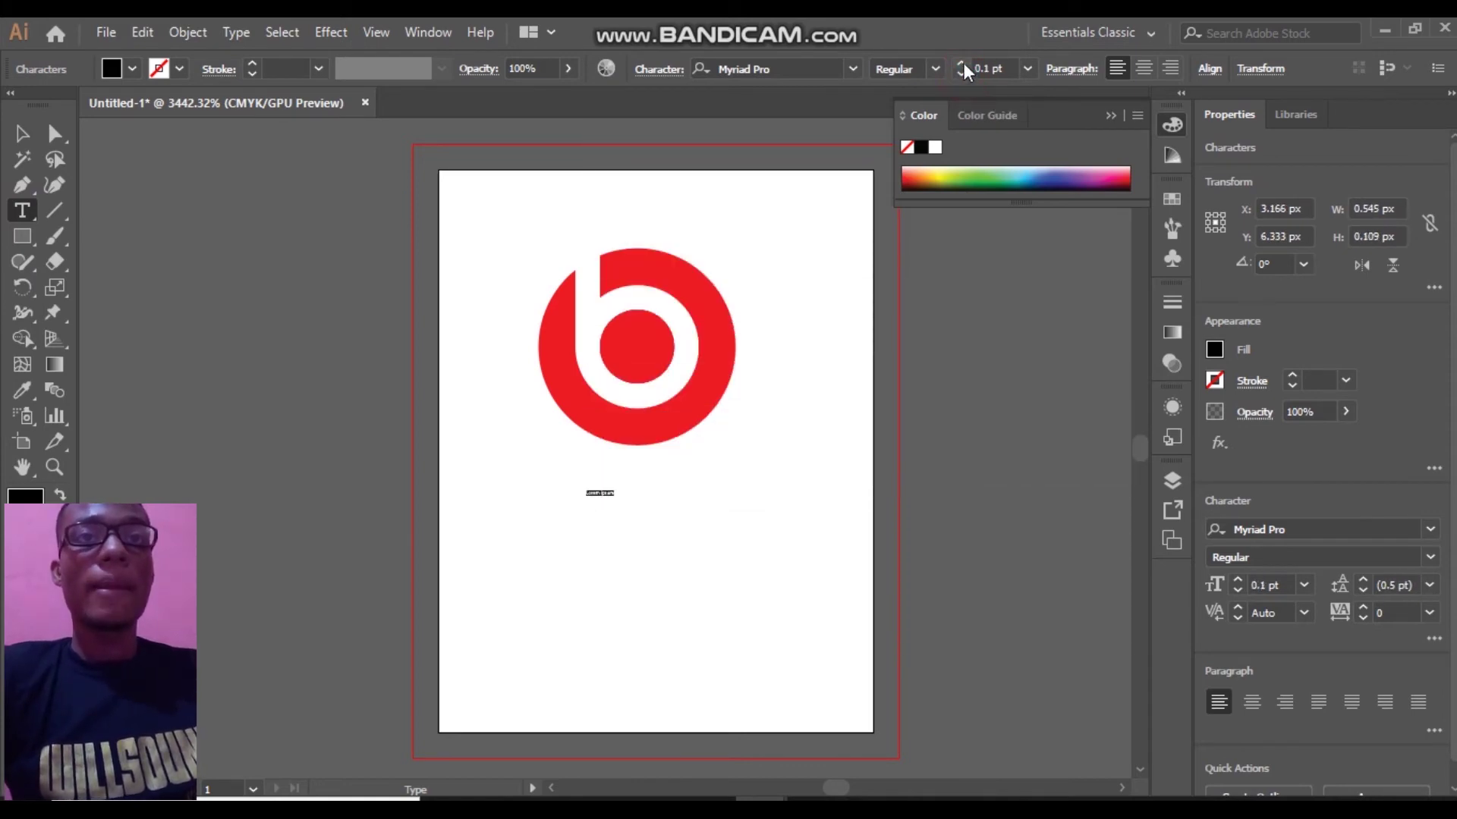
pyautogui.click(963, 62)
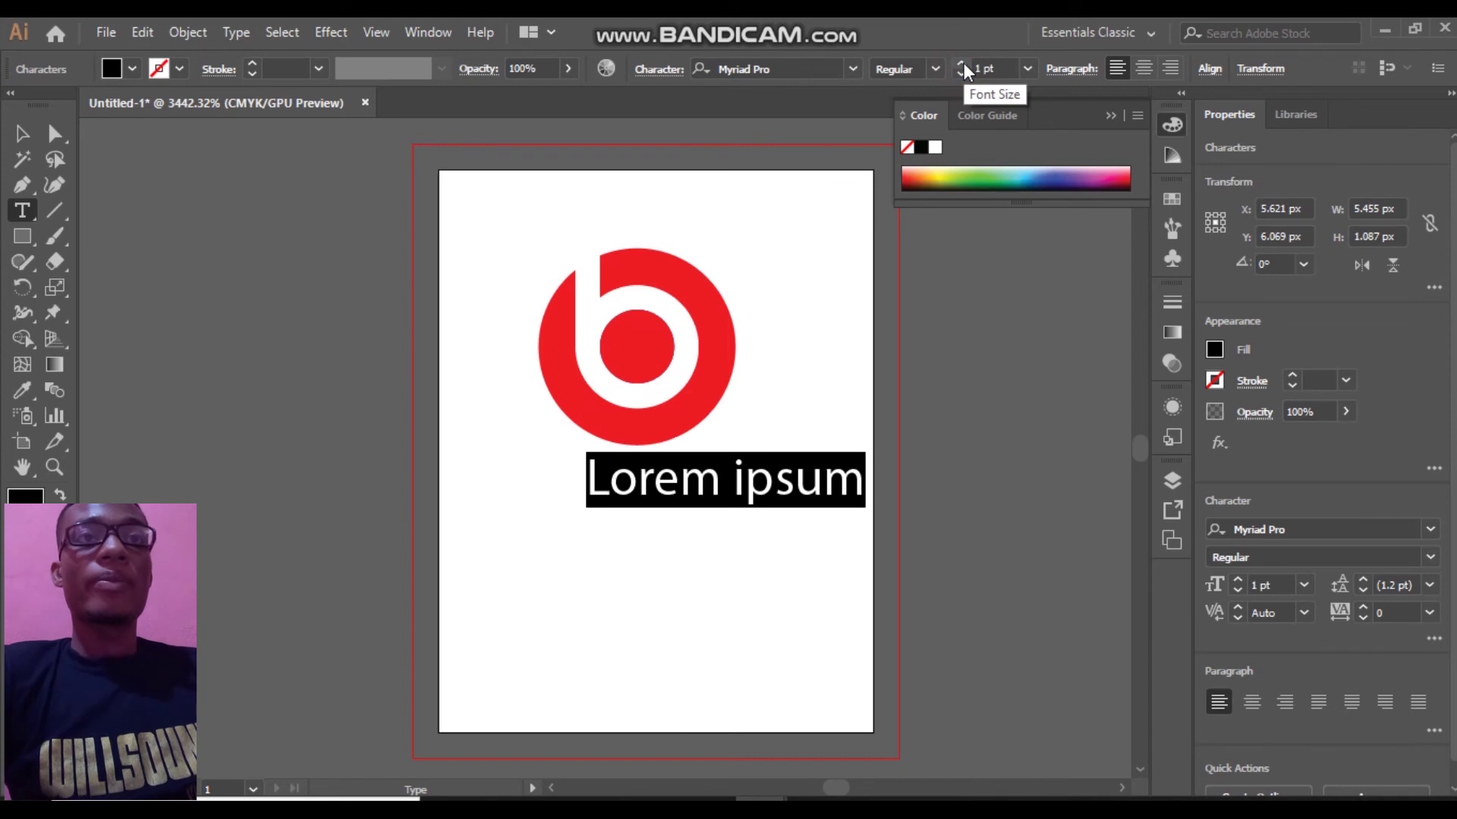
# Replace the placeholder text beneath the logo with "Beats by shisha design"
pyautogui.press('BackSpace')
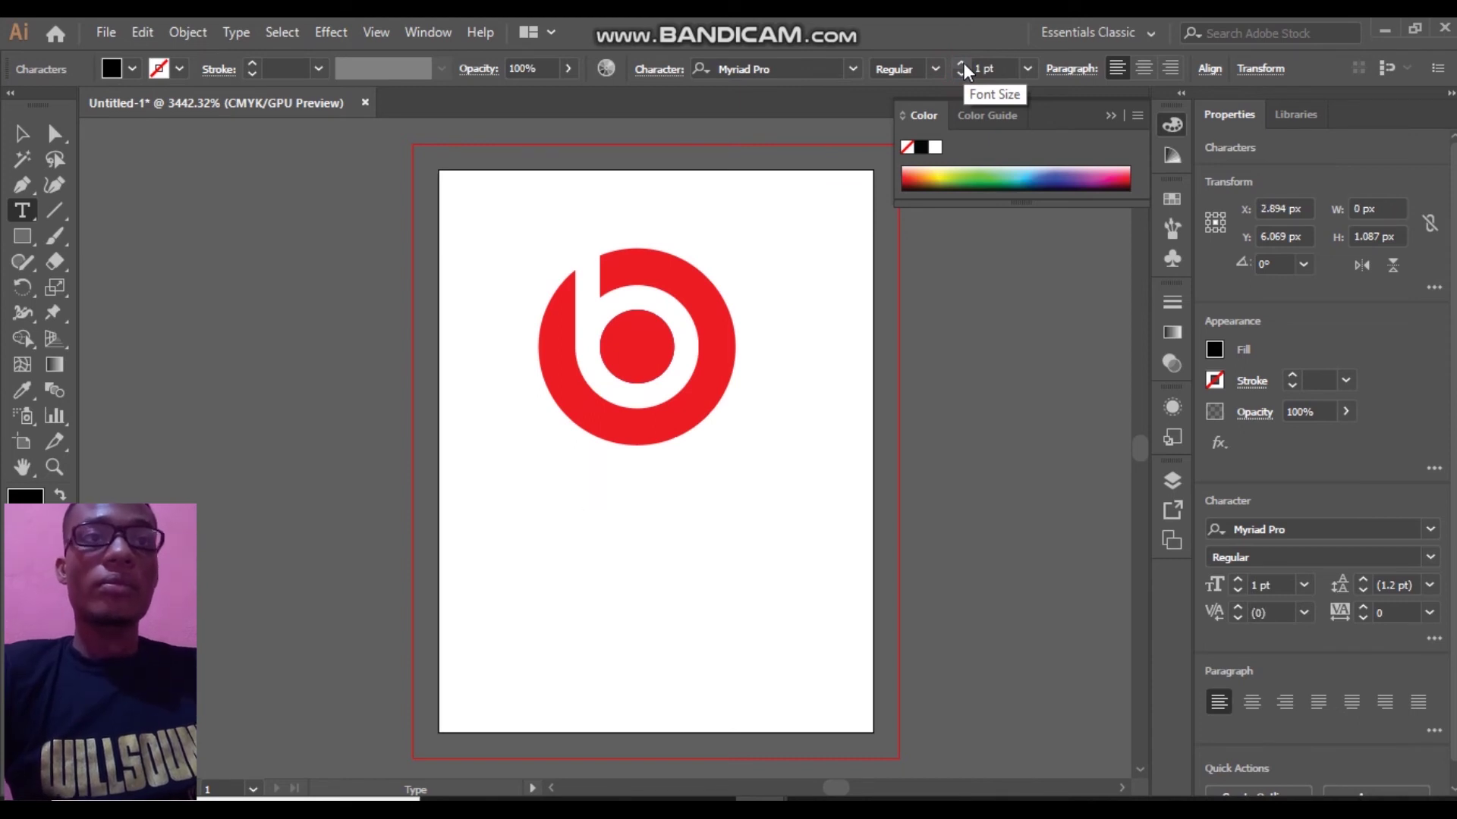
pyautogui.write('Be')
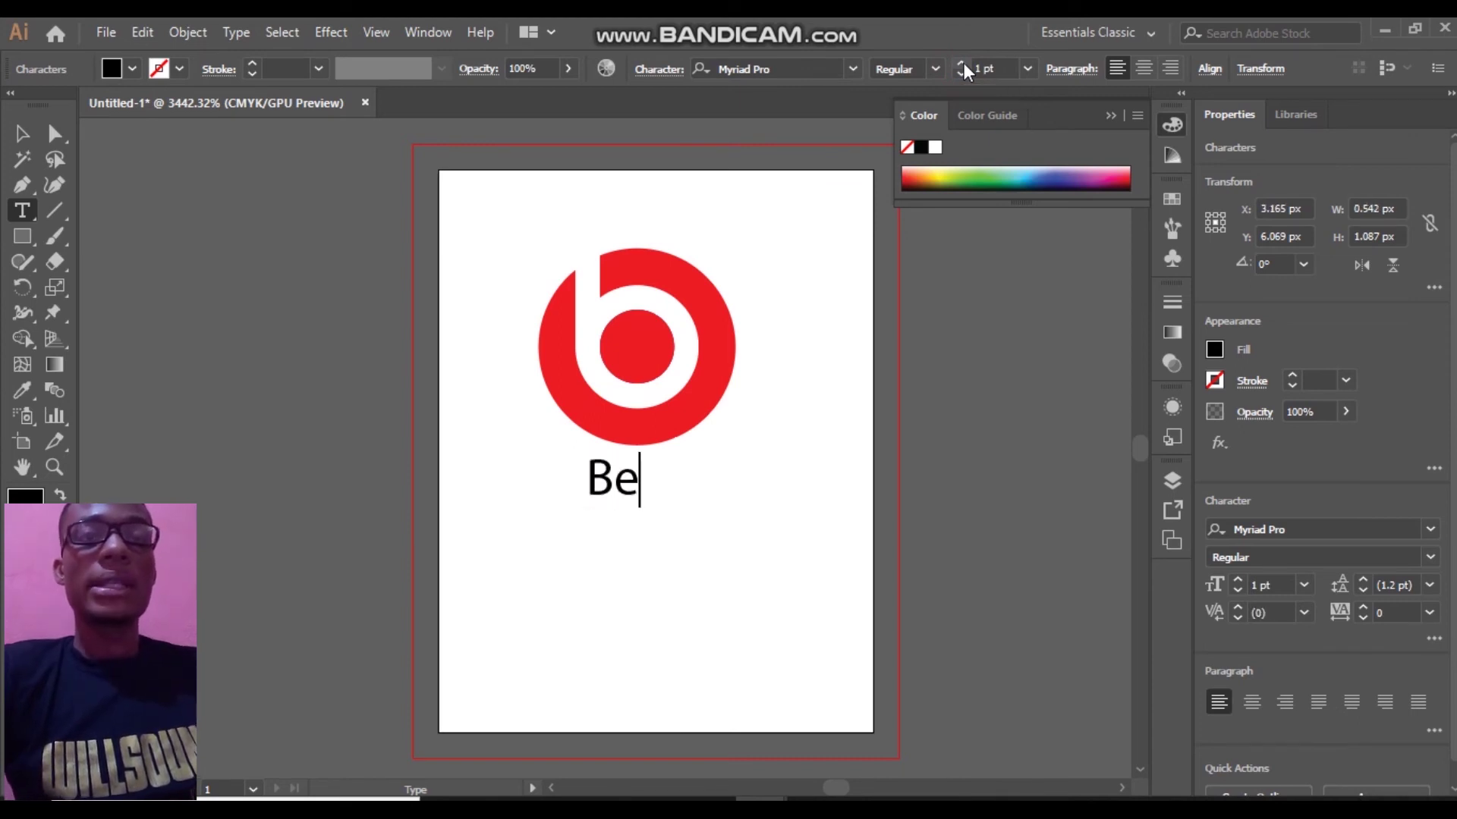
pyautogui.write('ats ')
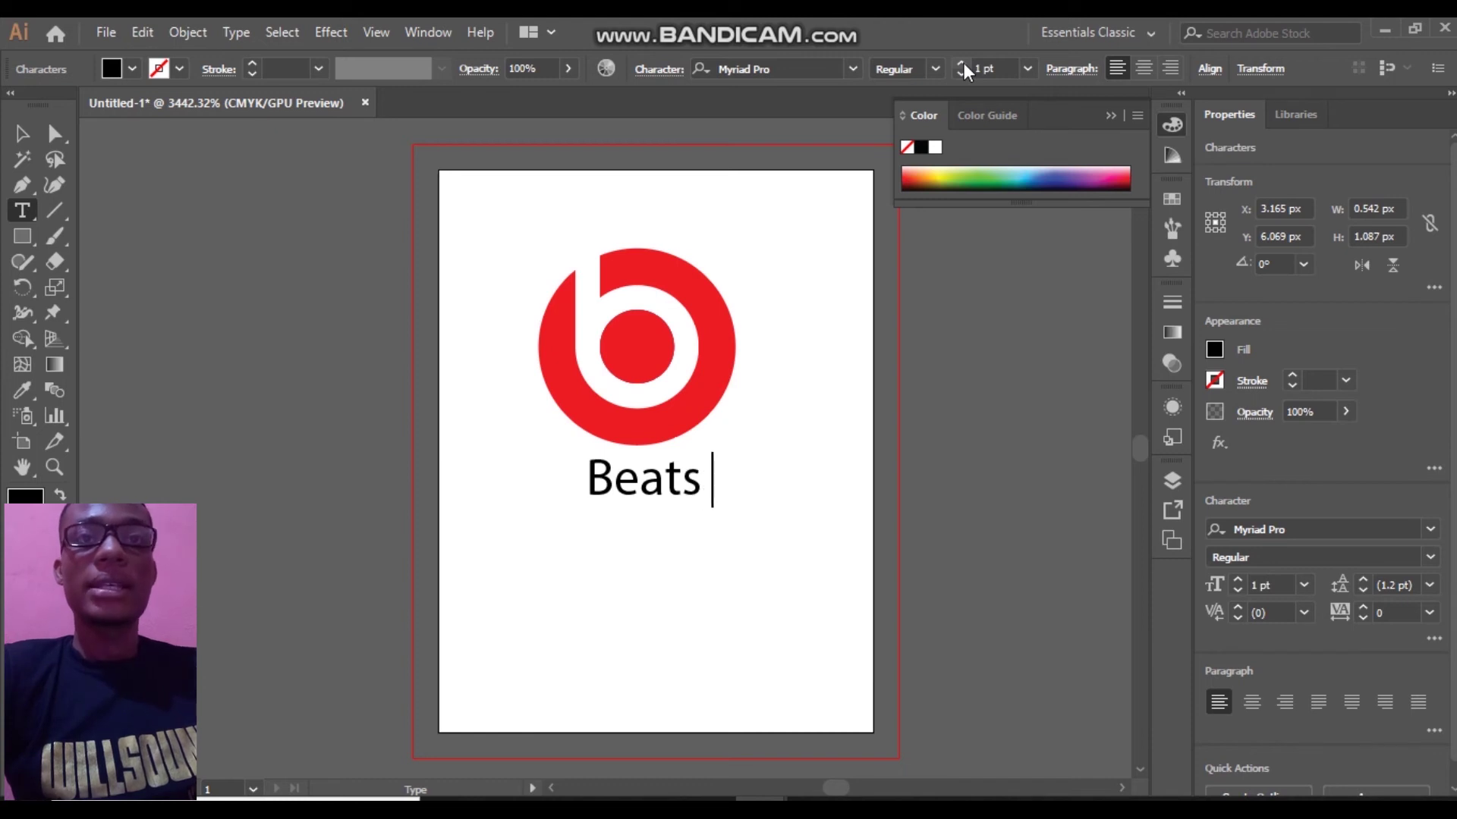
pyautogui.write('by shish')
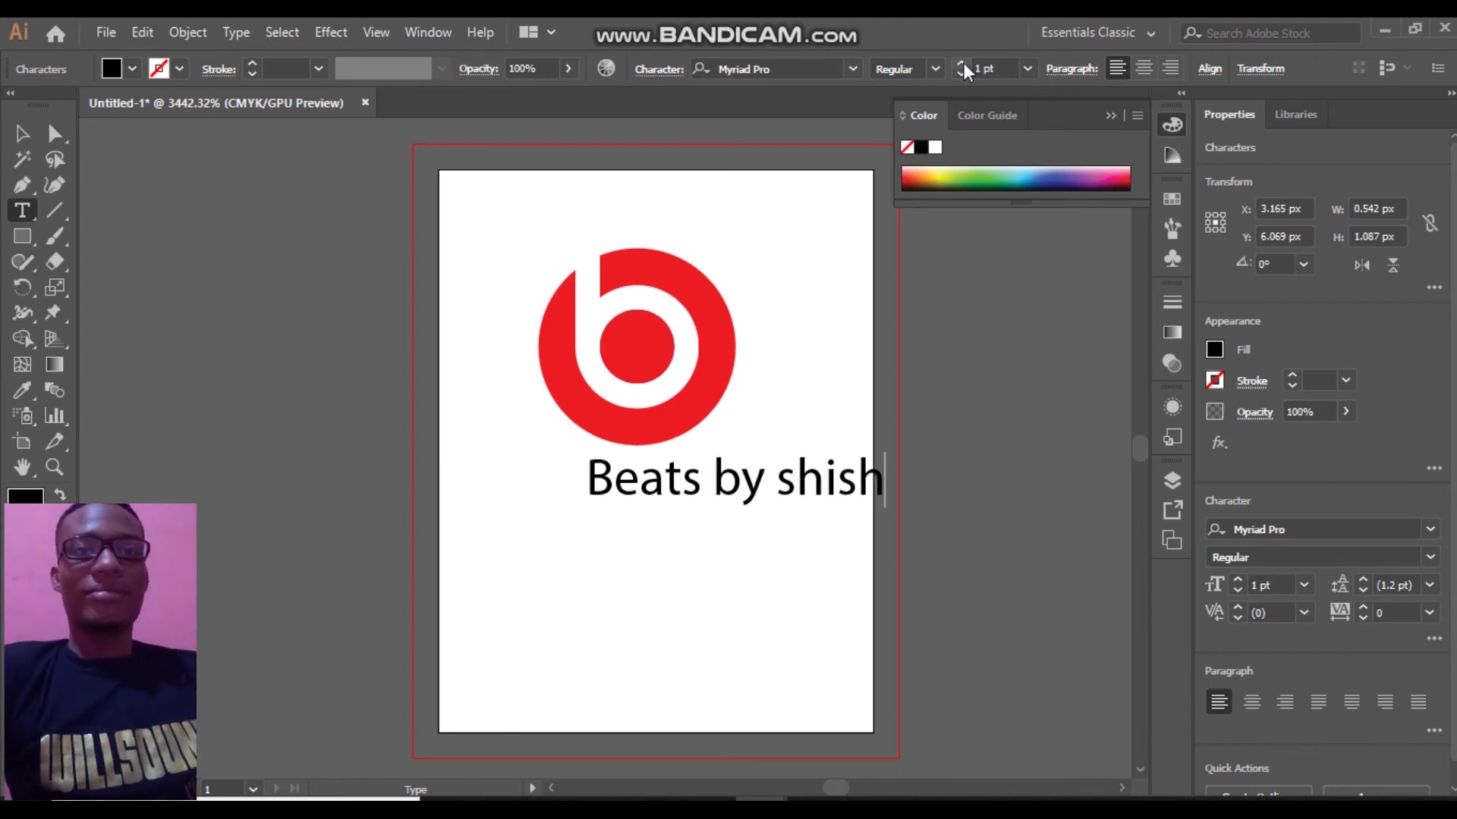
pyautogui.write('a de')
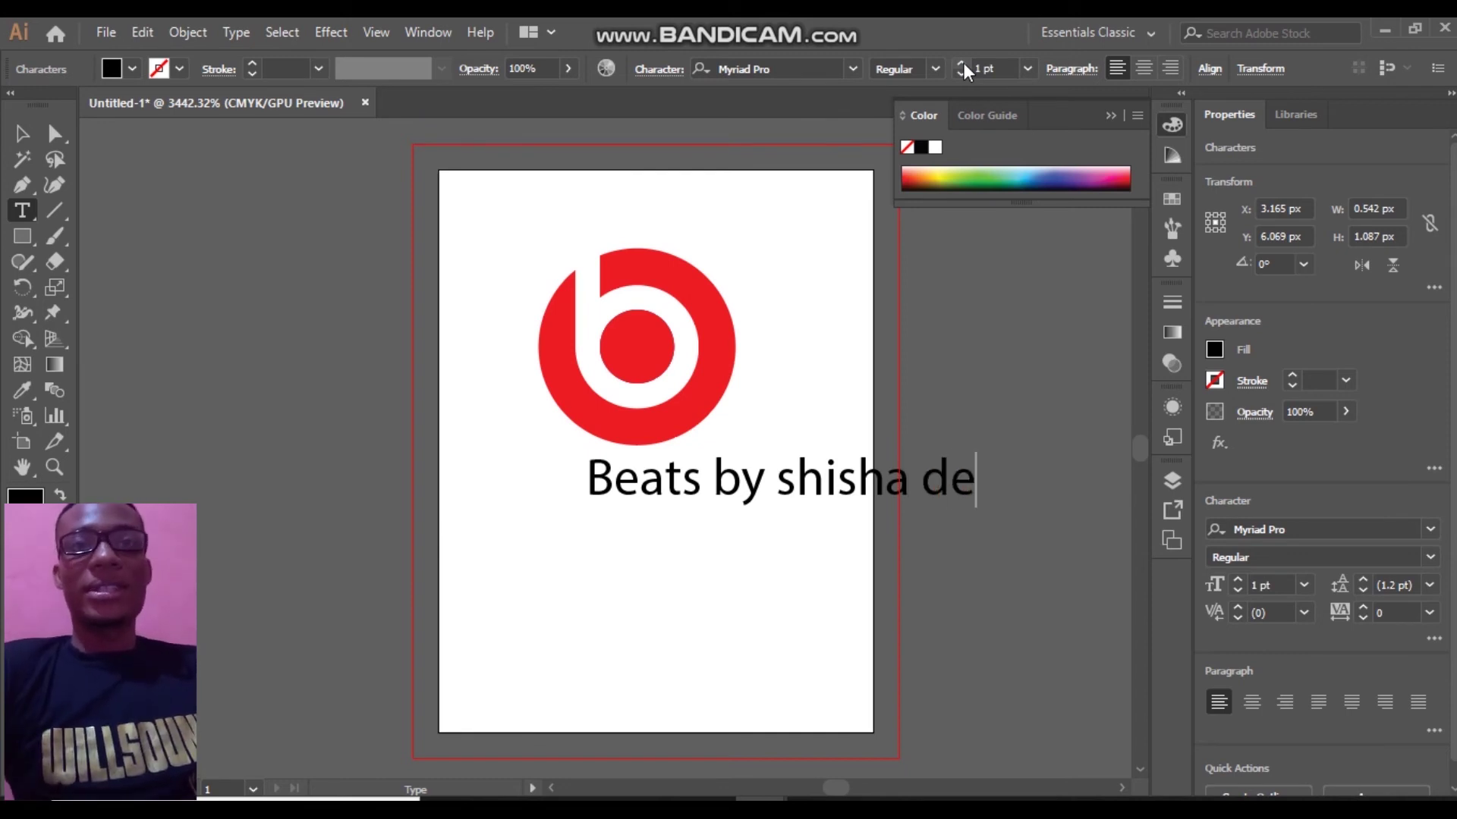
pyautogui.write('sign')
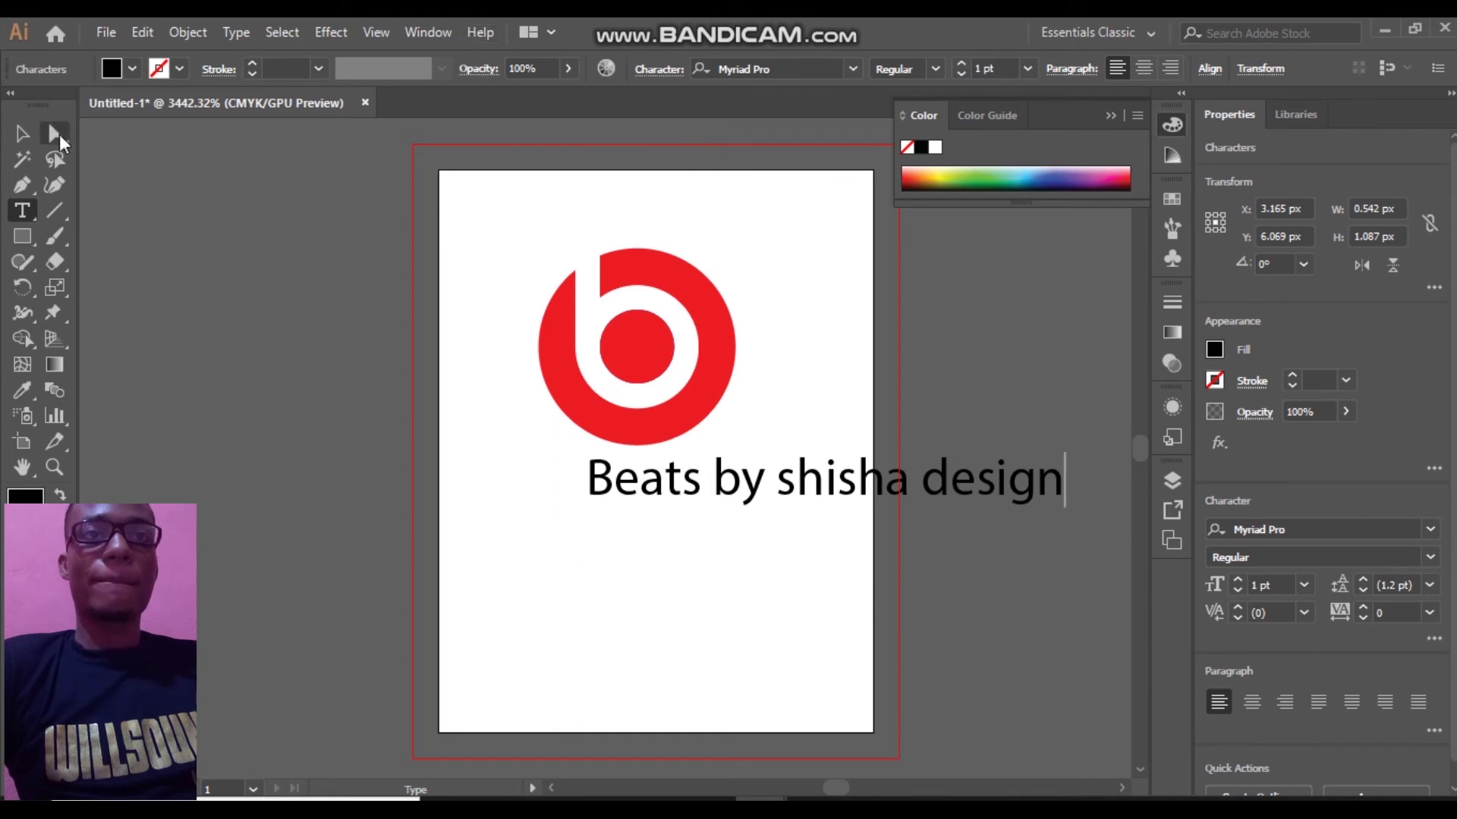
# Shrink the text line to about 3.76 px wide and 0.65 px tall and centre it beneath the red logo
pyautogui.click(22, 137)
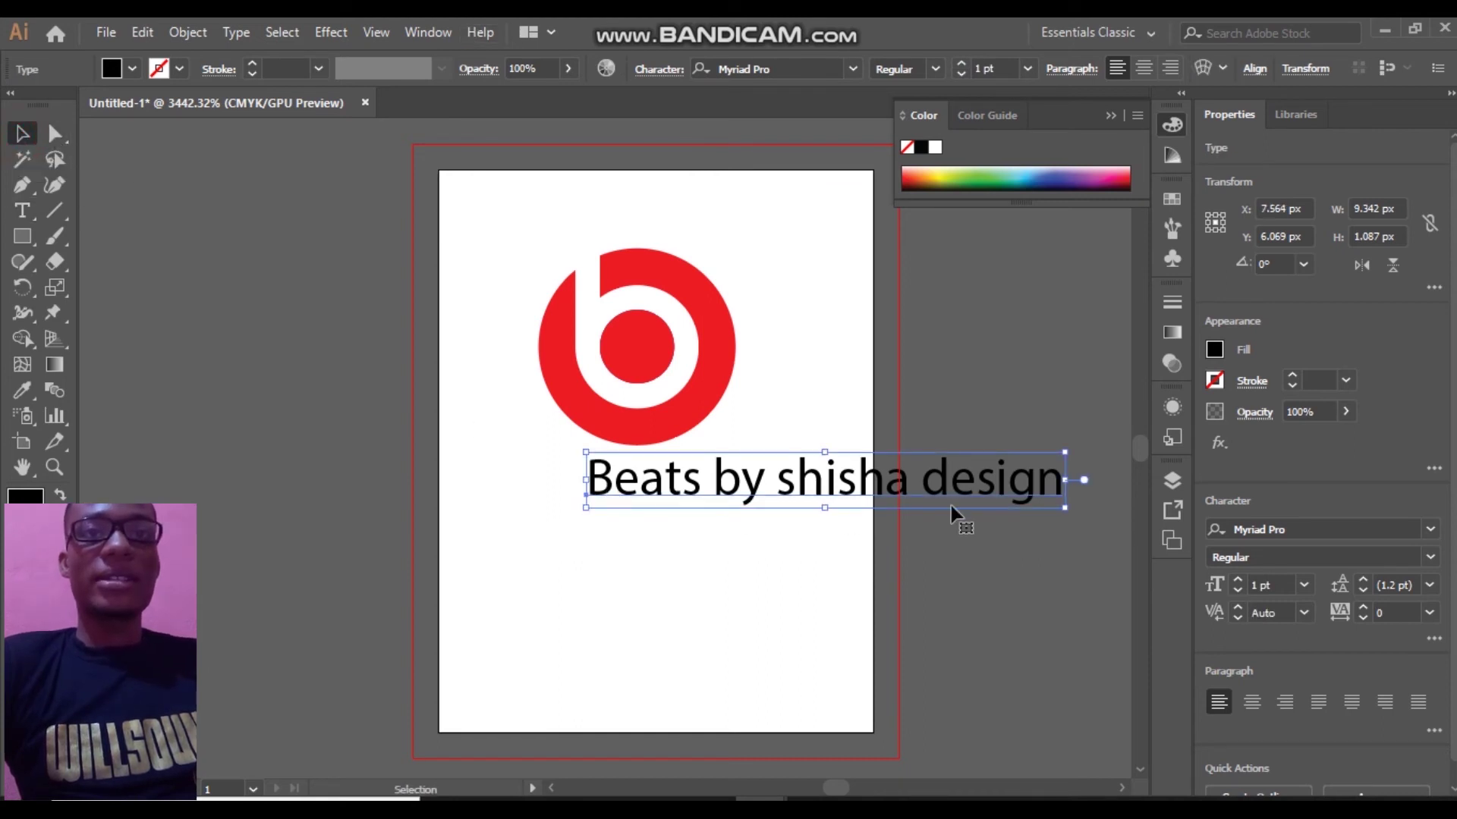
pyautogui.moveTo(1065, 480); pyautogui.dragTo(779, 481)
pyautogui.moveTo(681, 450); pyautogui.dragTo(641, 475)
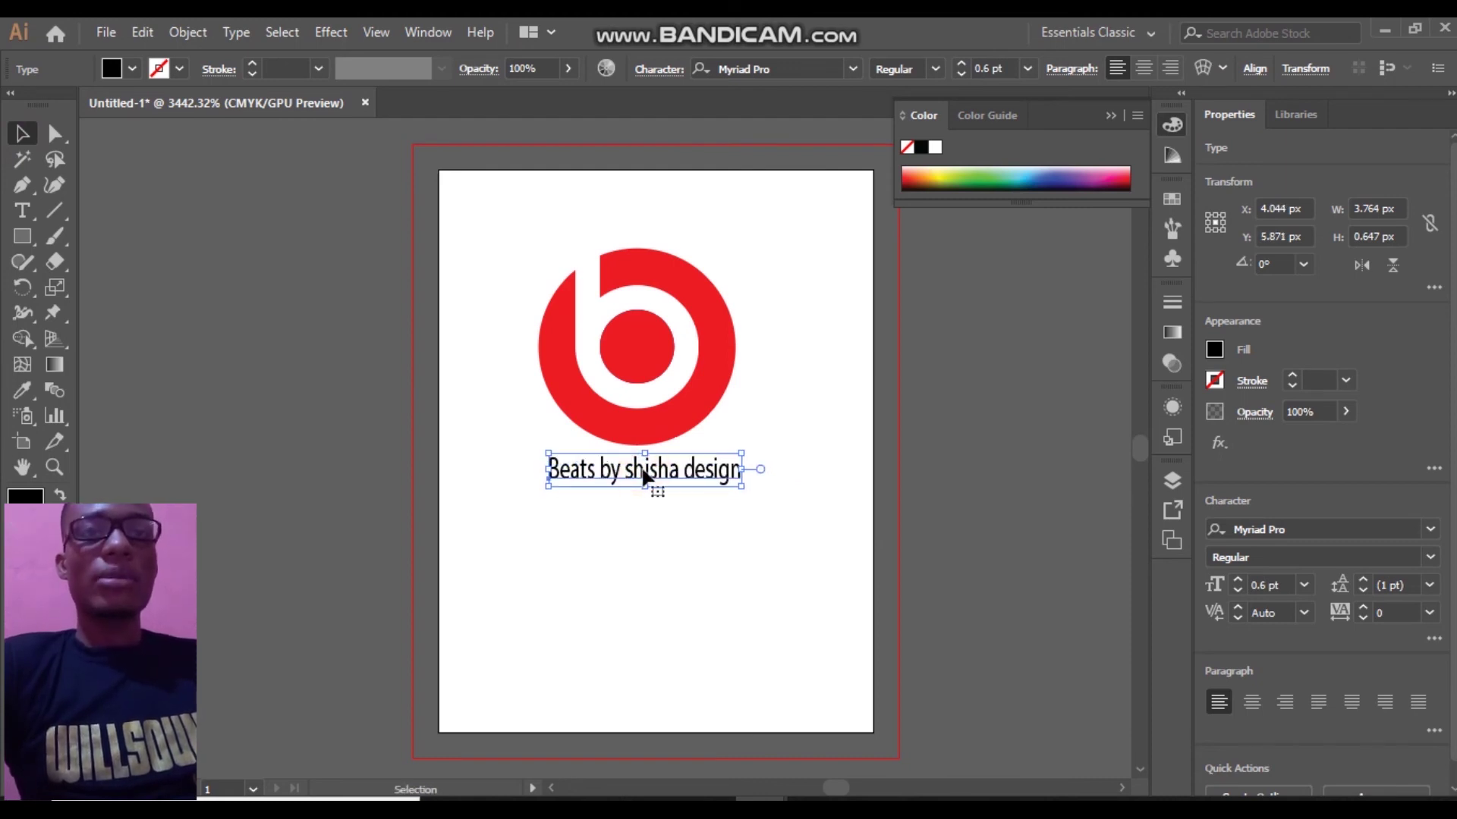
# Colour the word "Beats" in the text line red with the C=0 M=100 Y=100 K=0 swatch
pyautogui.doubleClick(597, 476)
pyautogui.moveTo(597, 476); pyautogui.dragTo(546, 477)
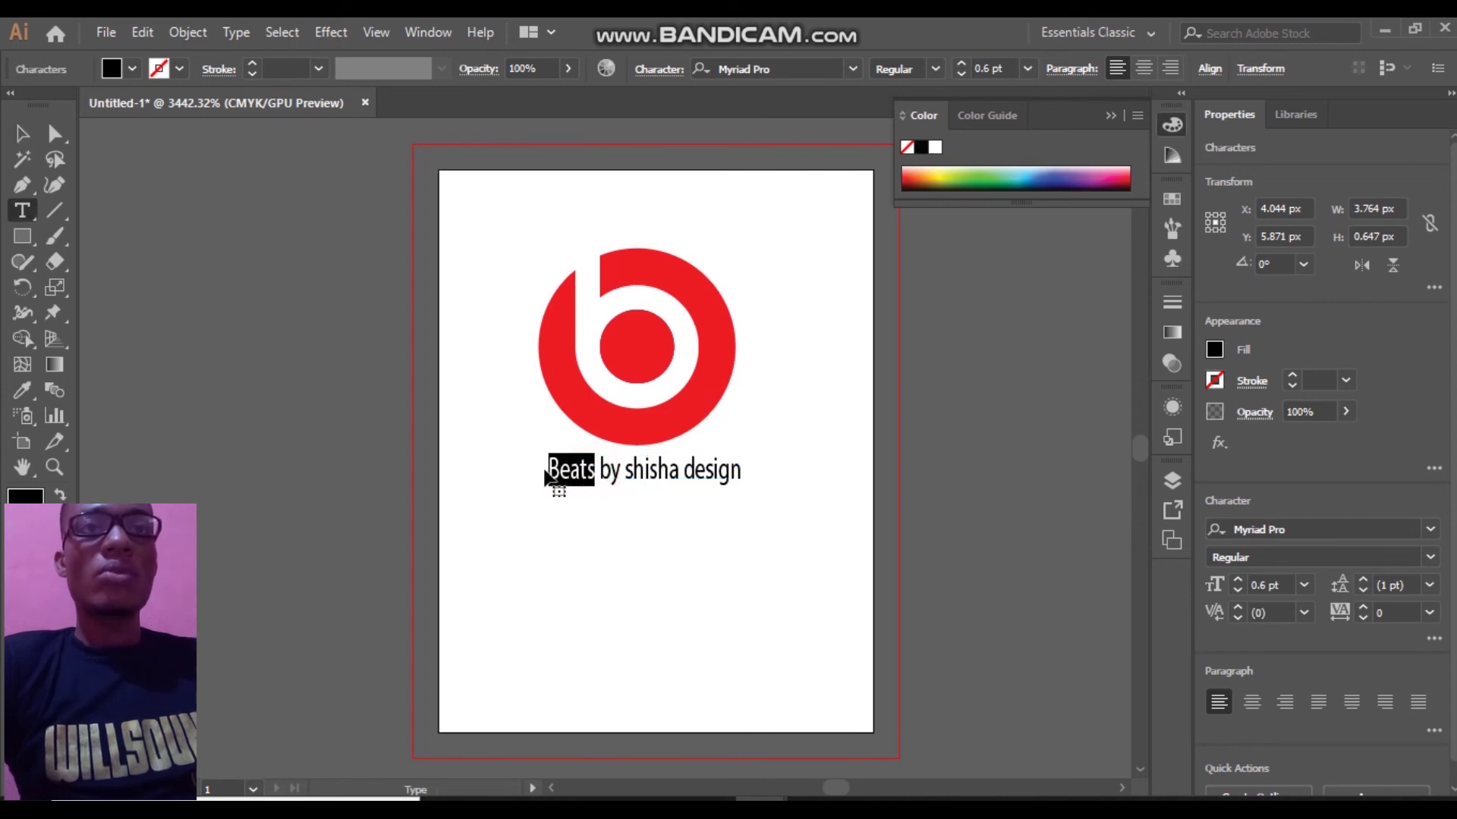
pyautogui.click(133, 69)
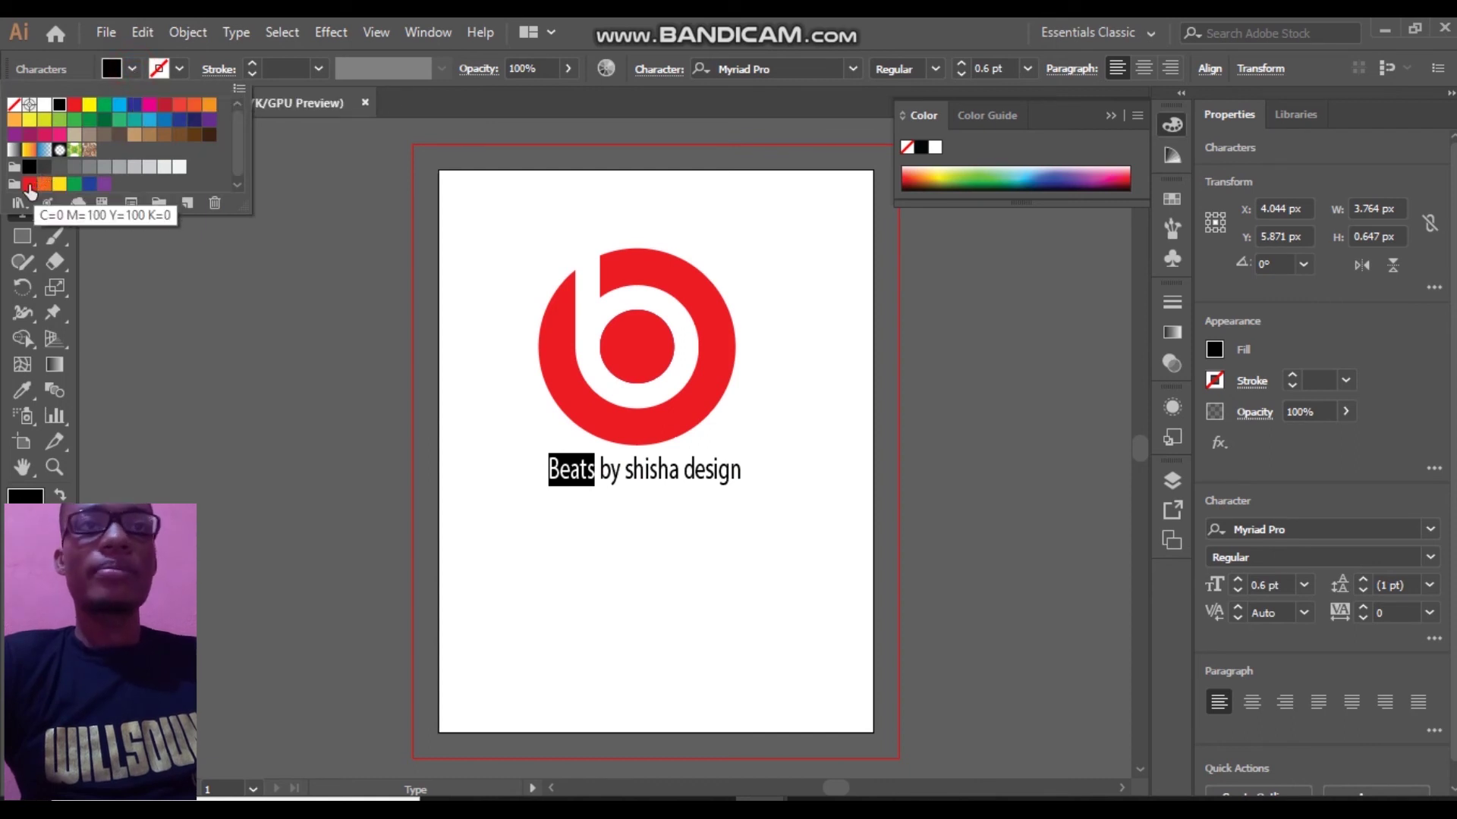
pyautogui.click(30, 184)
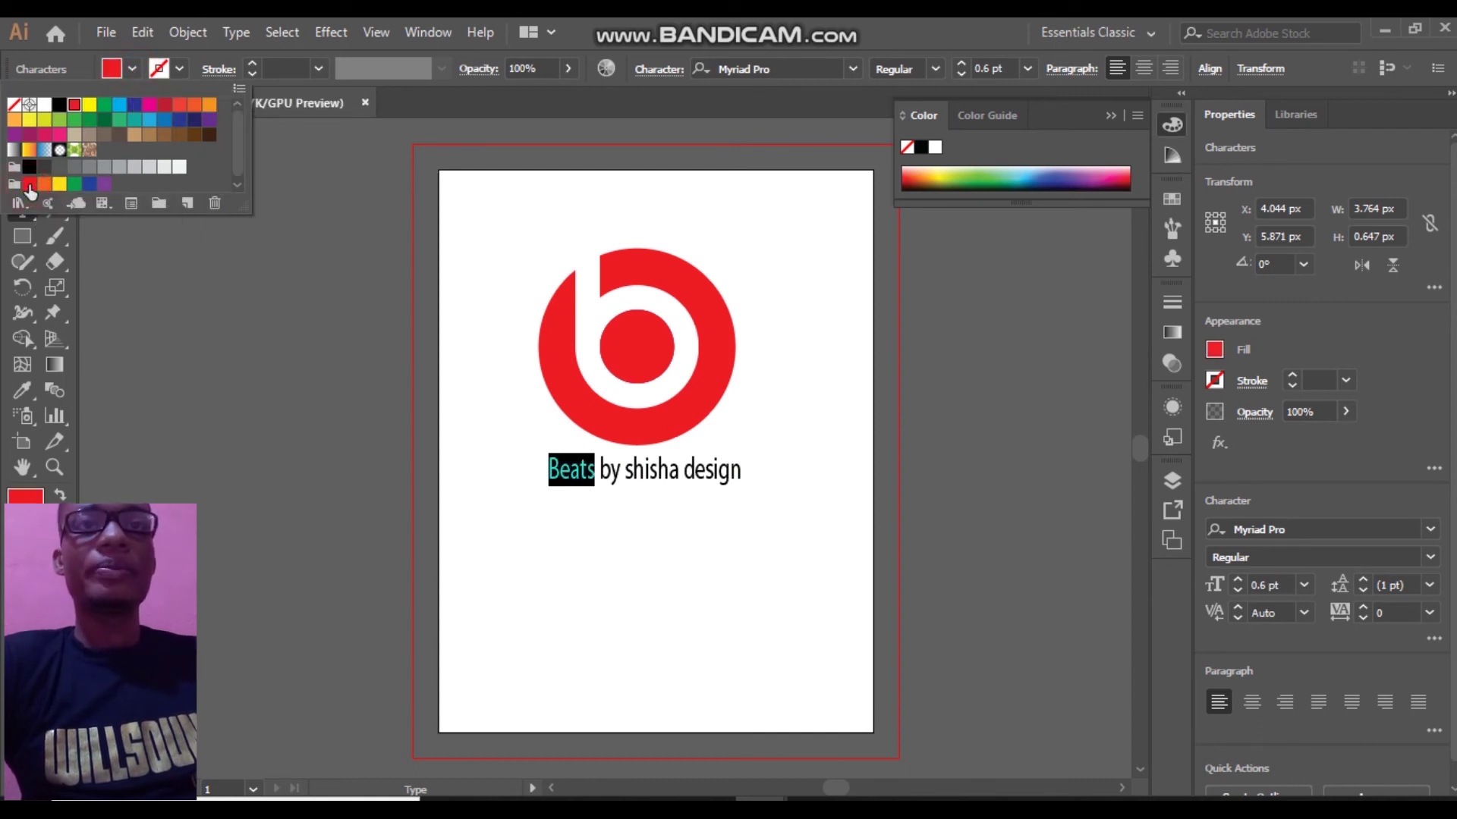
pyautogui.click(332, 401)
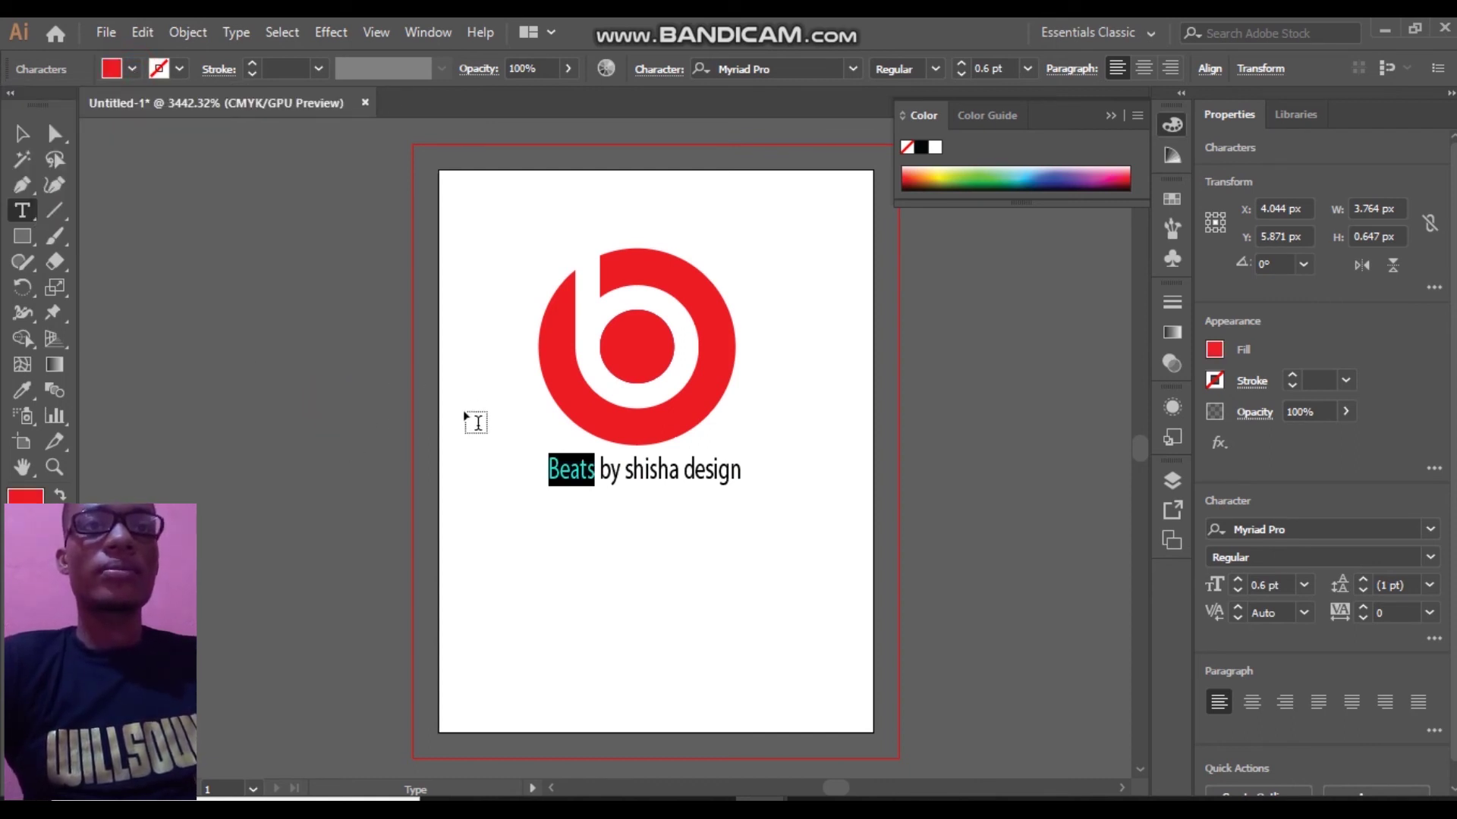
# Move the caption up about 0.1 px to Y 5.766 px, closer beneath the red circle, and leave it deselected
pyautogui.keyDown('ctrl'); pyautogui.click(334, 303); pyautogui.keyUp('ctrl')
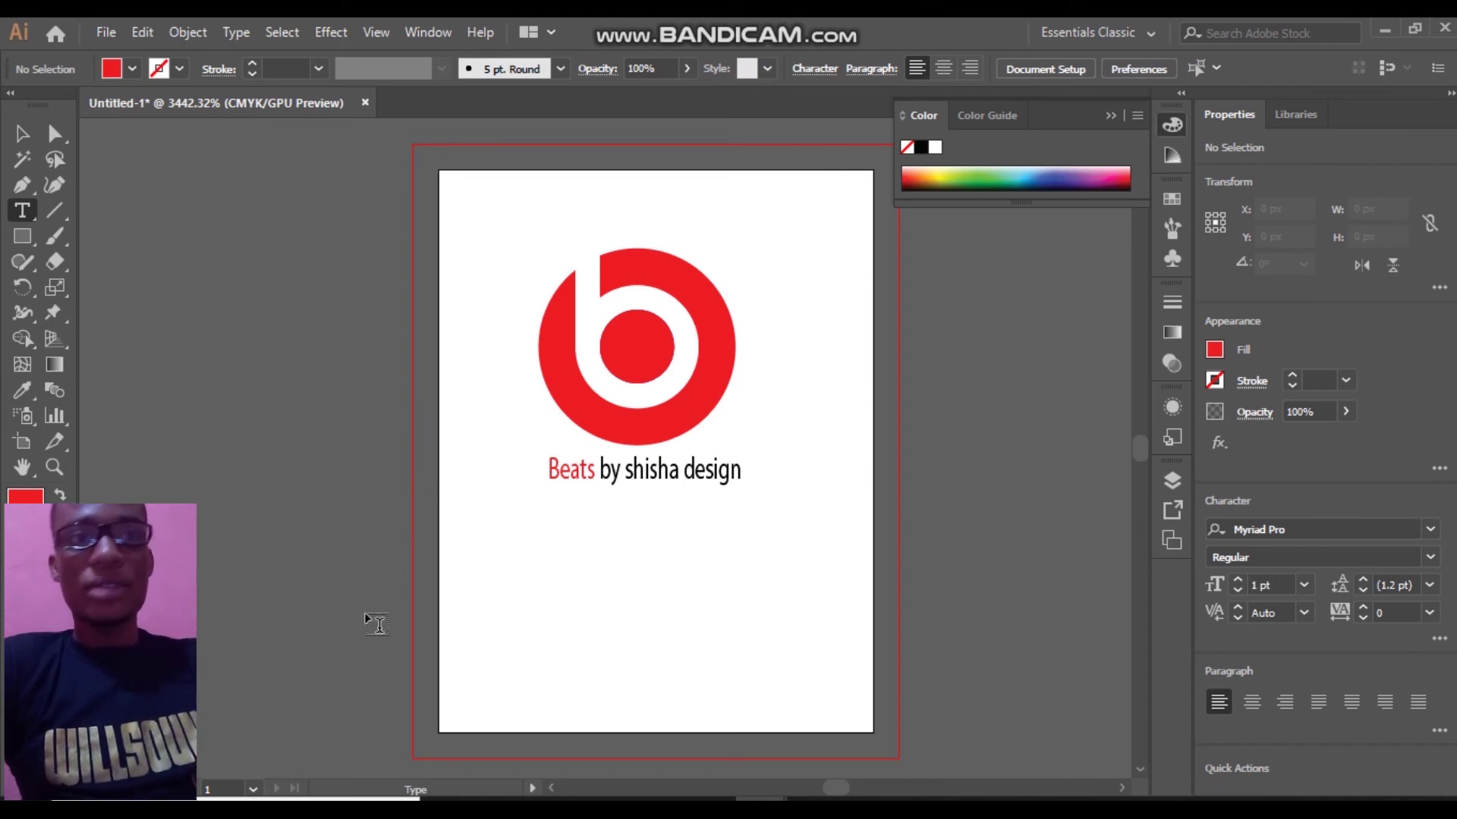
pyautogui.click(21, 135)
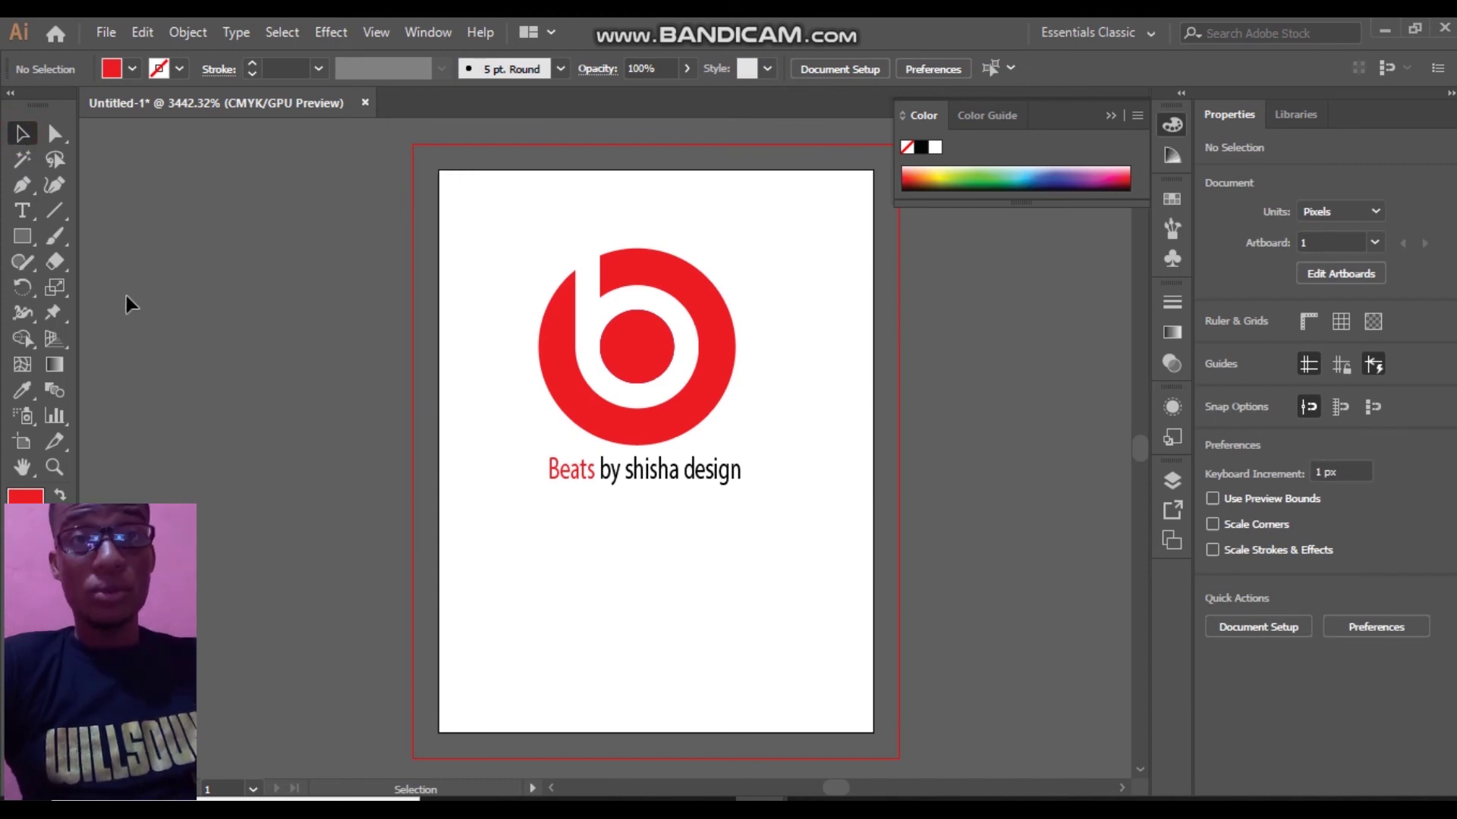
pyautogui.click(653, 478)
pyautogui.press('Left')
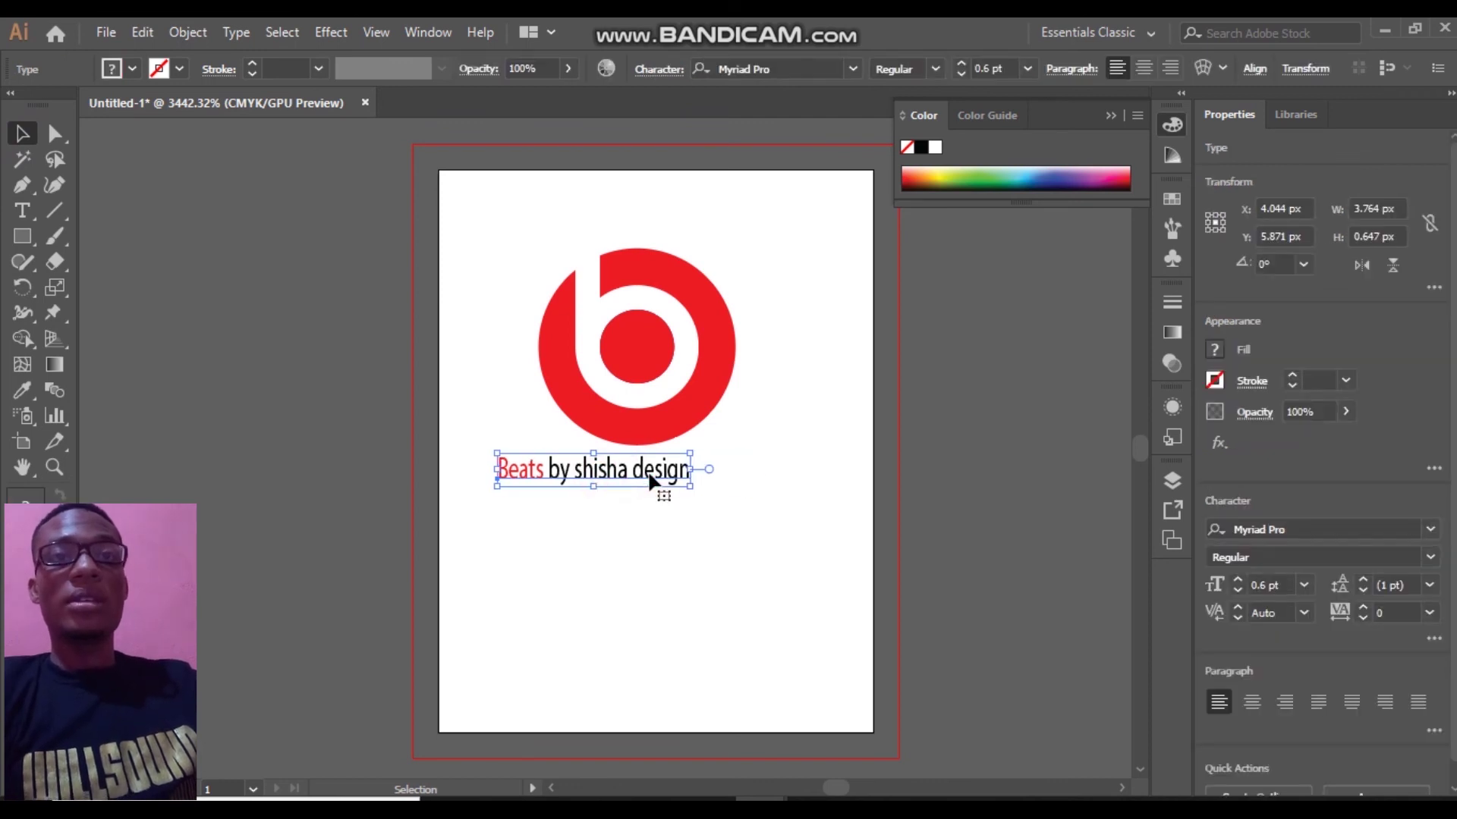
pyautogui.press('Right')
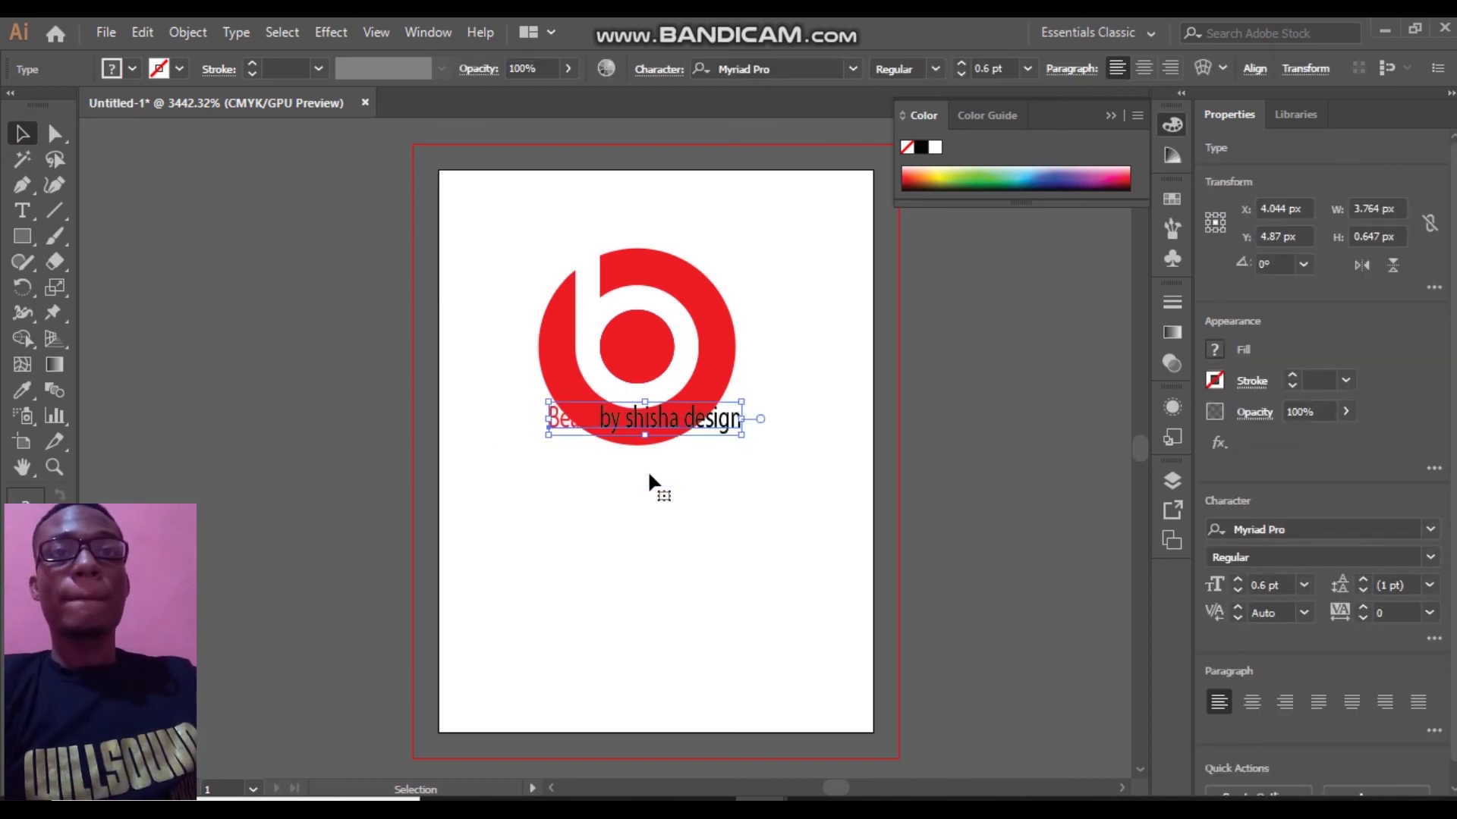
pyautogui.moveTo(647, 472); pyautogui.dragTo(650, 471)
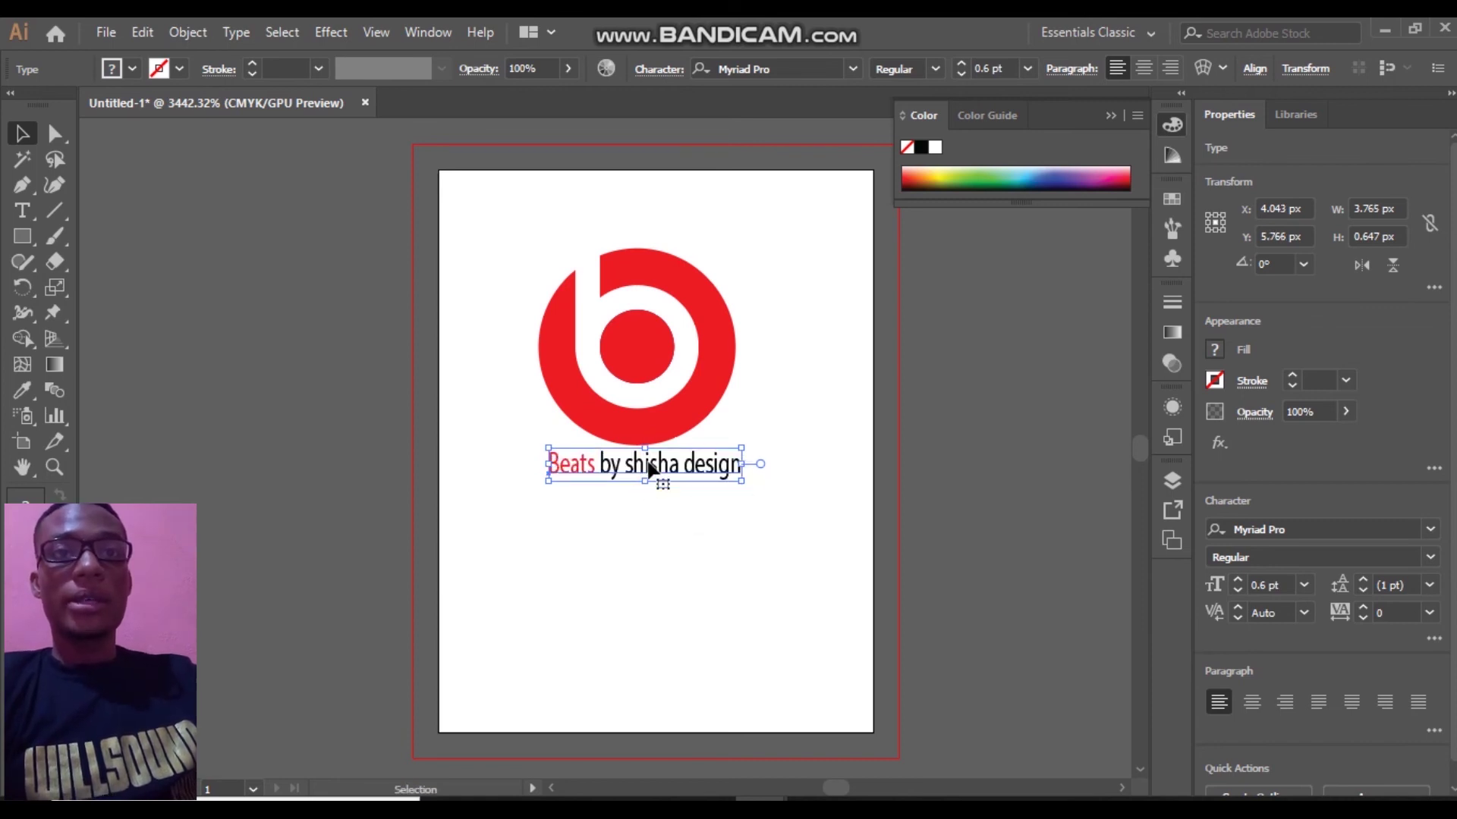
pyautogui.click(577, 566)
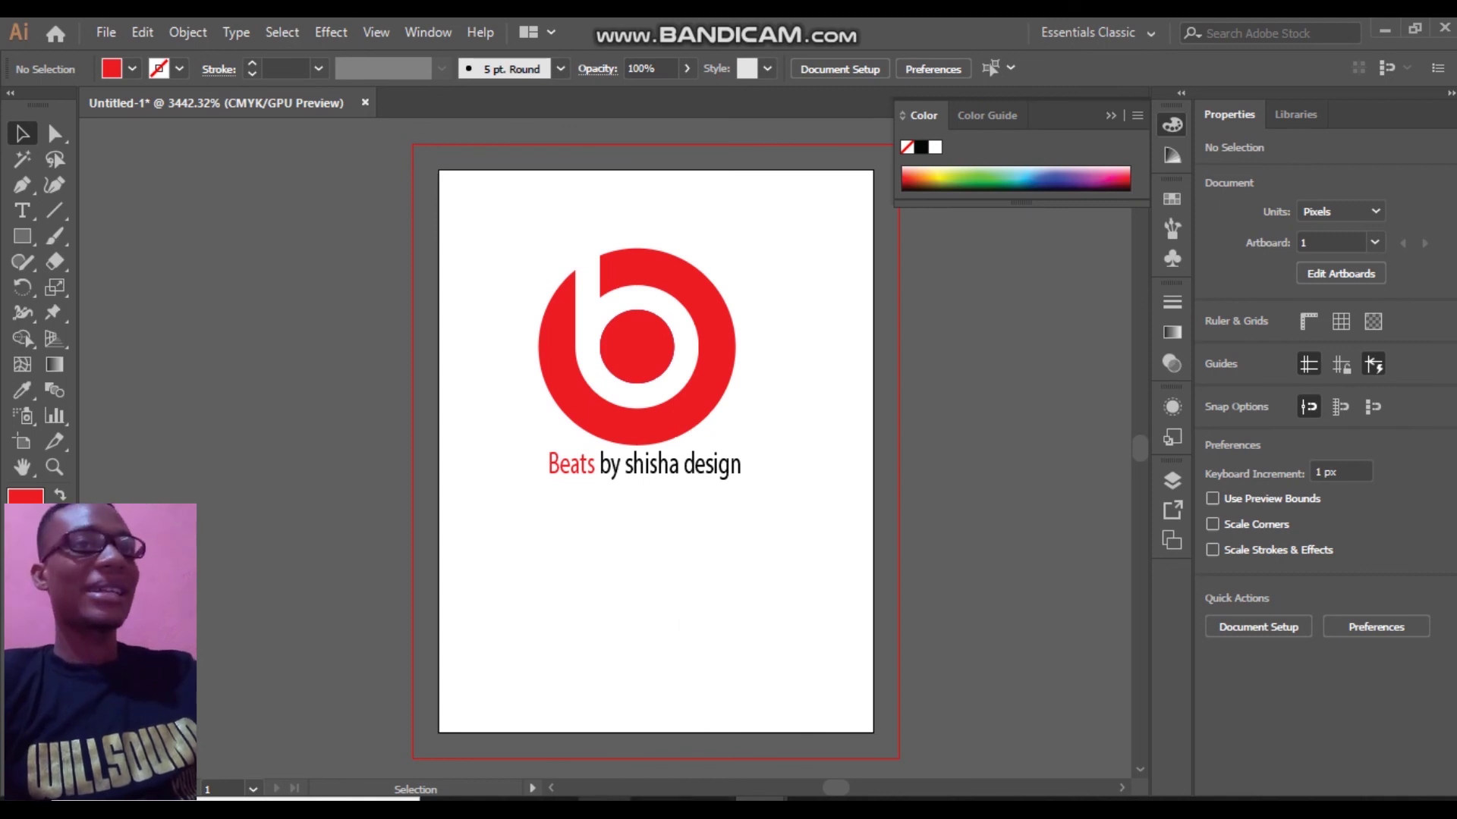
pyautogui.moveTo(604, 809)
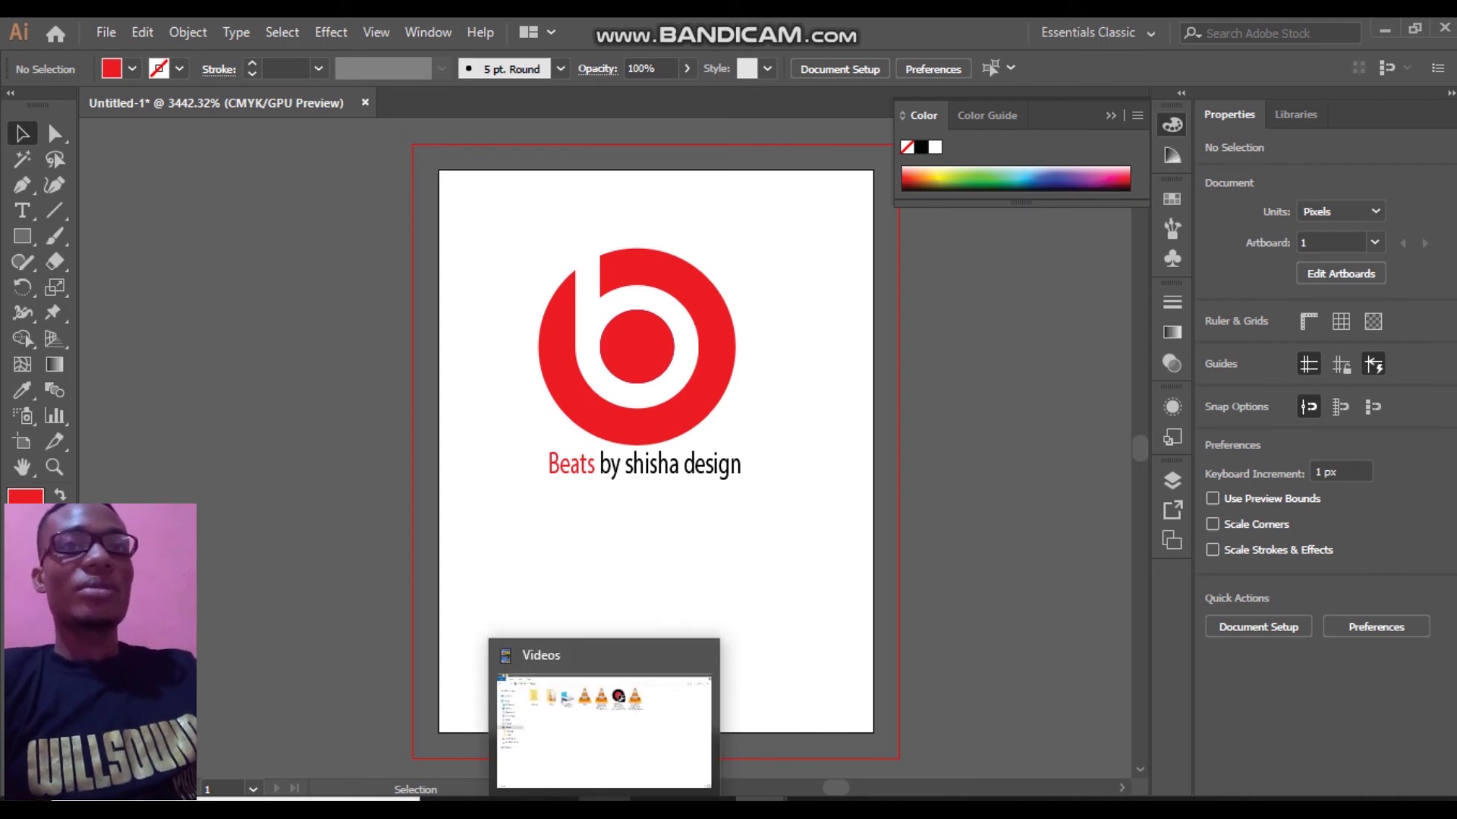